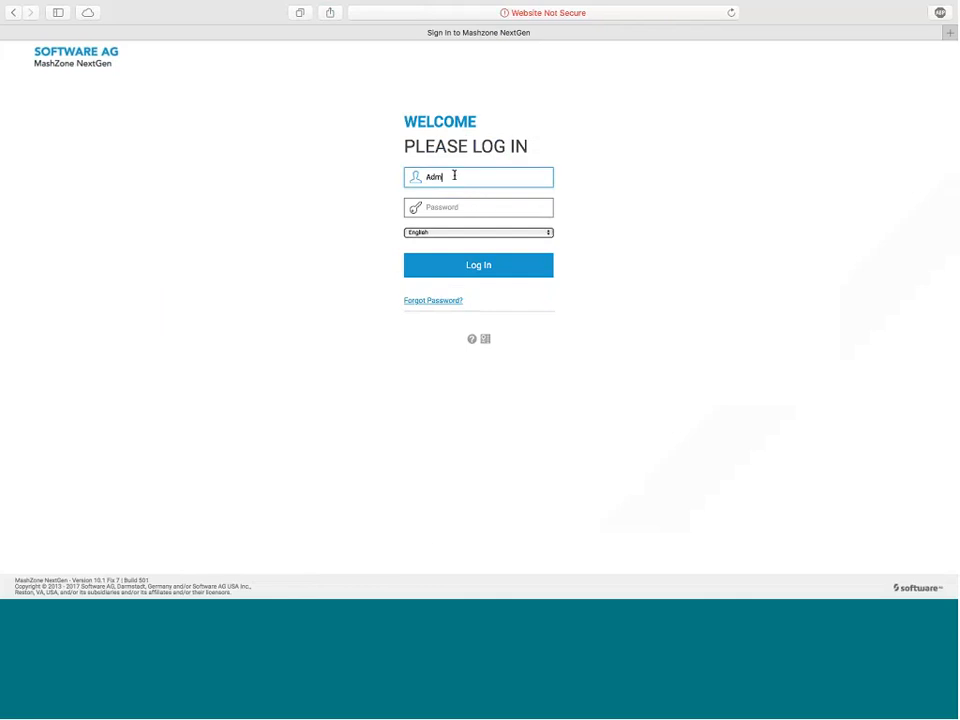
Step: Log in to MashZone NextGen as Administrator with the account password
{"action": "type", "text": "inistrator"}
{"action": "key", "text": "Tab"}
{"action": "type", "text": "manage"}
{"action": "key", "text": "Return"}
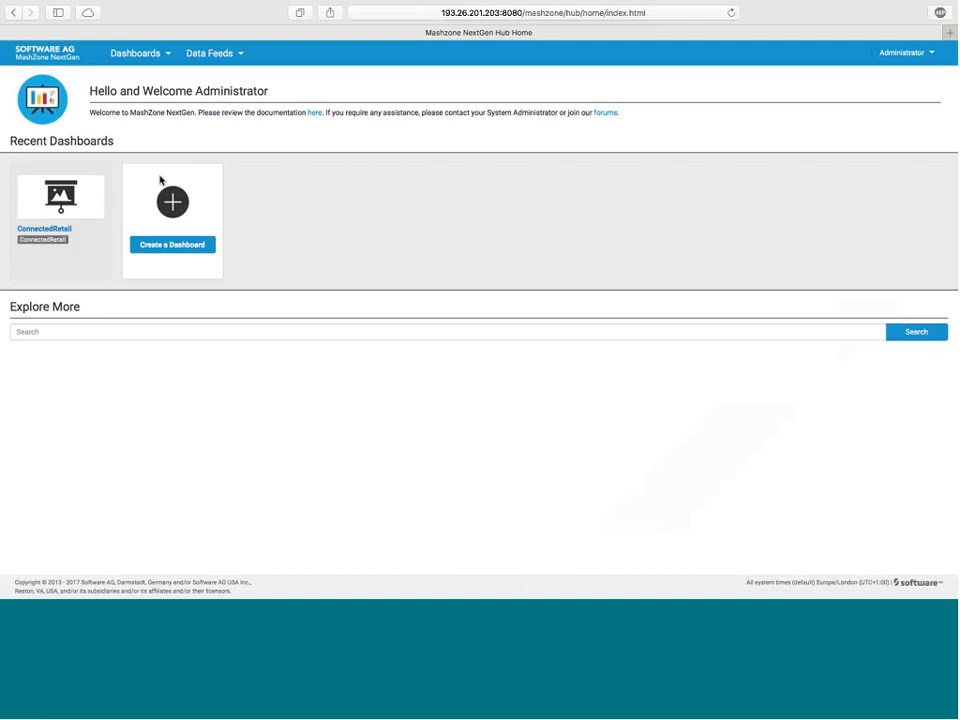
Step: Open the ConnectedRetail dashboard and review its Overview, In-store Customer, Sales Data, Price Adjustment and In-store Employee pages
{"action": "left_click", "coordinate": [33, 232], "text": "super"}
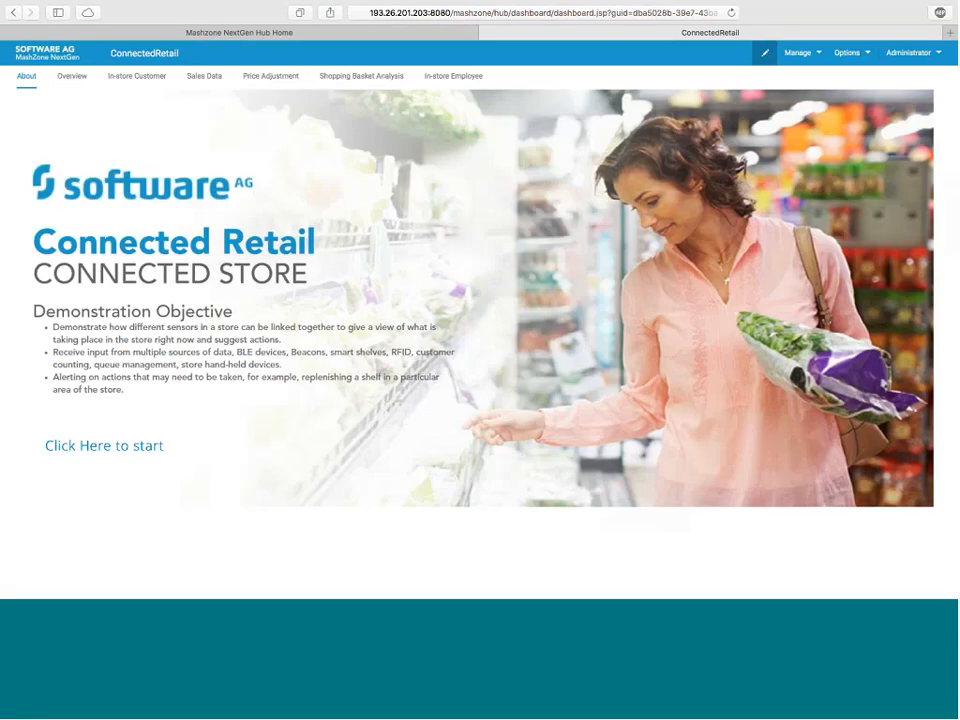
{"action": "left_click", "coordinate": [72, 77]}
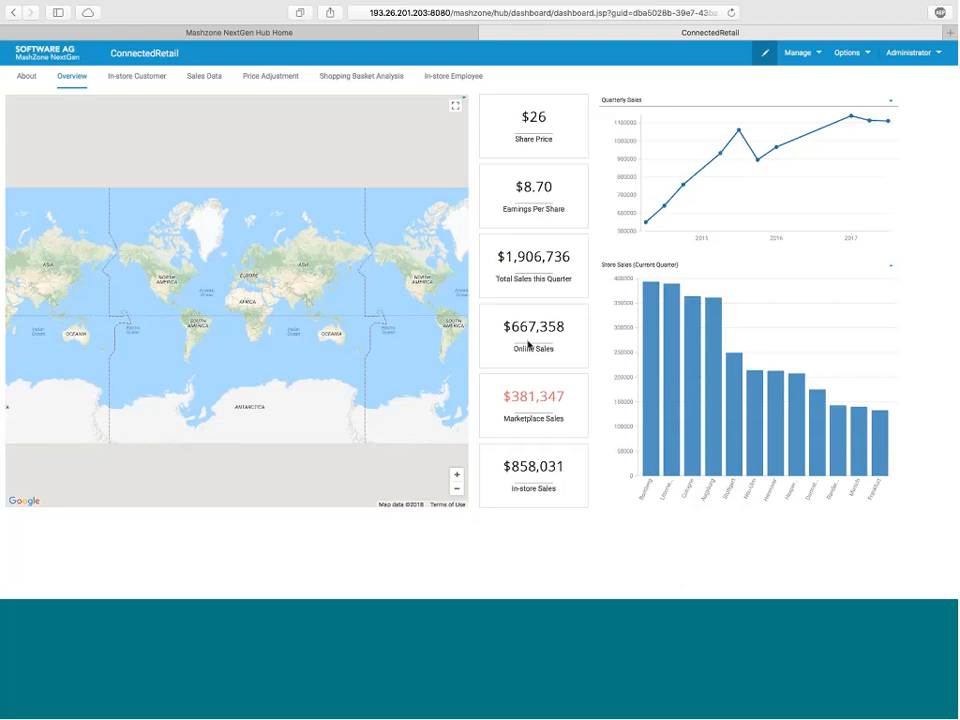
{"action": "left_click", "coordinate": [170, 81]}
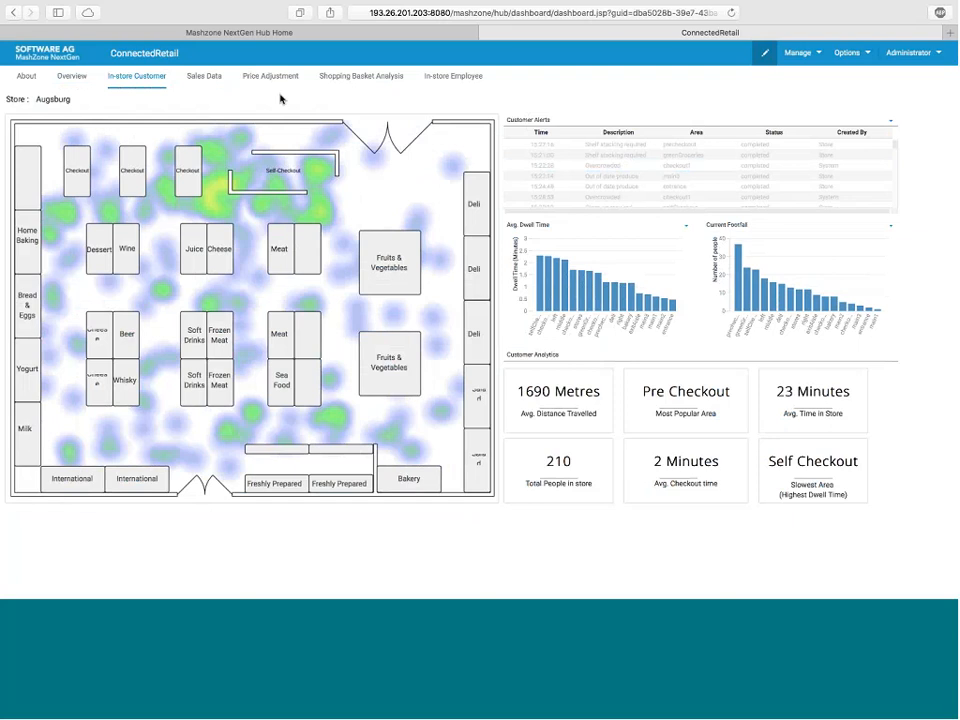
{"action": "left_click", "coordinate": [212, 80]}
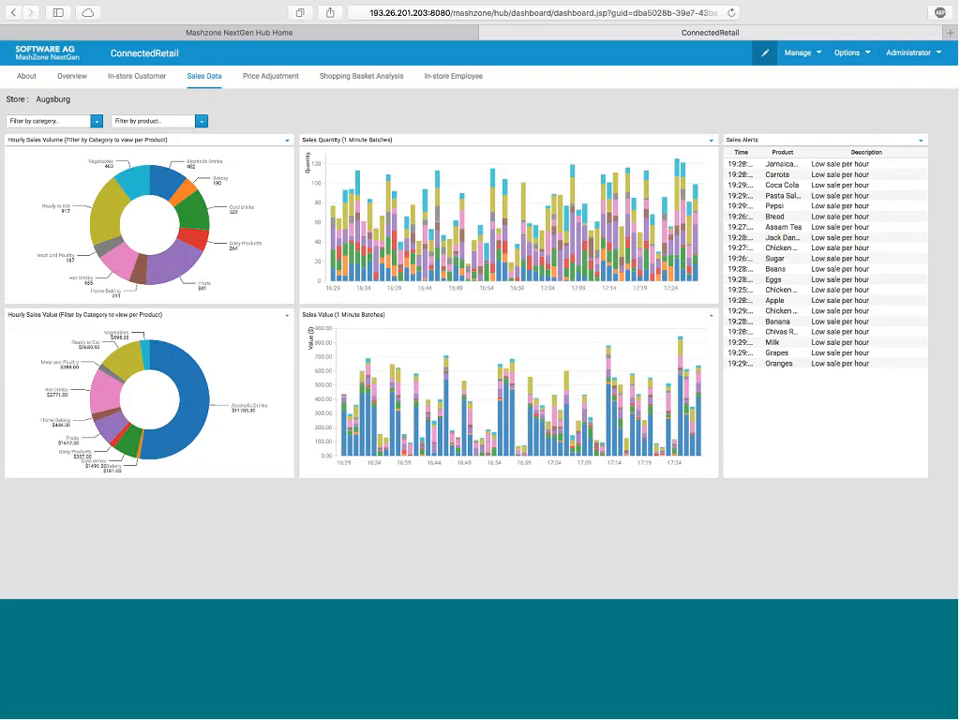
{"action": "mouse_move", "coordinate": [228, 192]}
{"action": "left_click", "coordinate": [270, 78]}
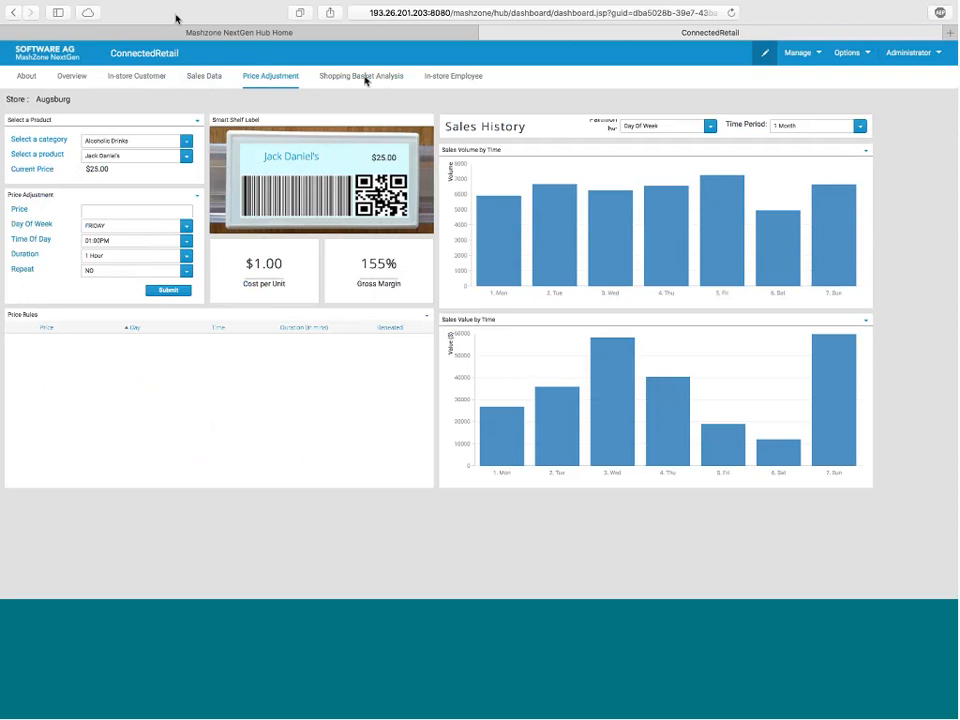
{"action": "left_click", "coordinate": [437, 85]}
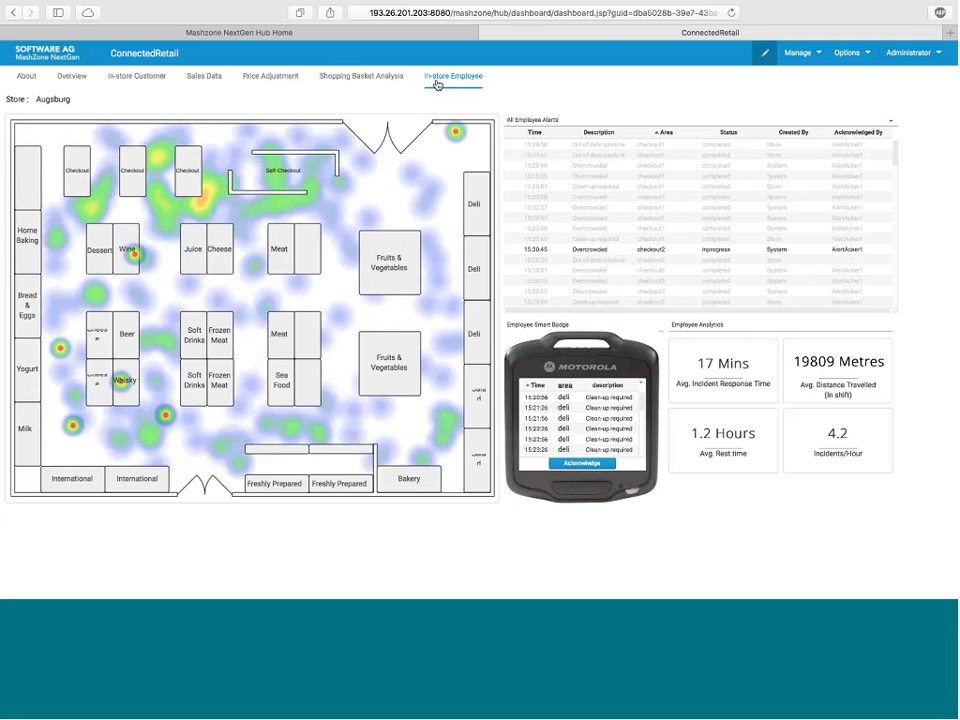
Step: In the Shopping Basket Analysis, drill into the Cold drinks and Fruits category chord and inspect the Banana and Oranges product chord
{"action": "left_click", "coordinate": [372, 82]}
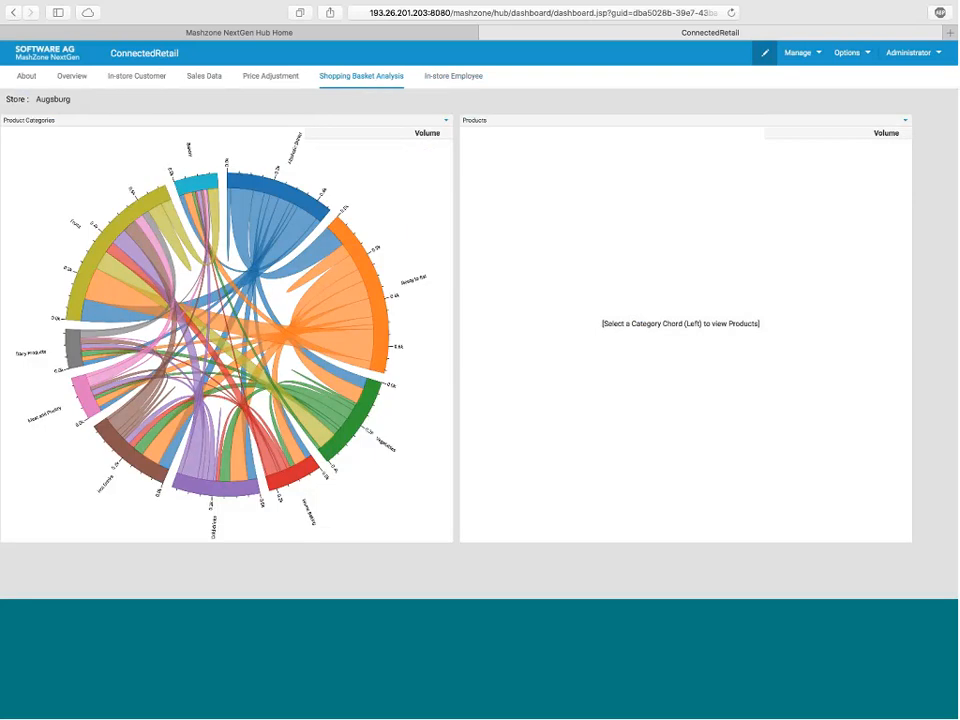
{"action": "left_click", "coordinate": [133, 247]}
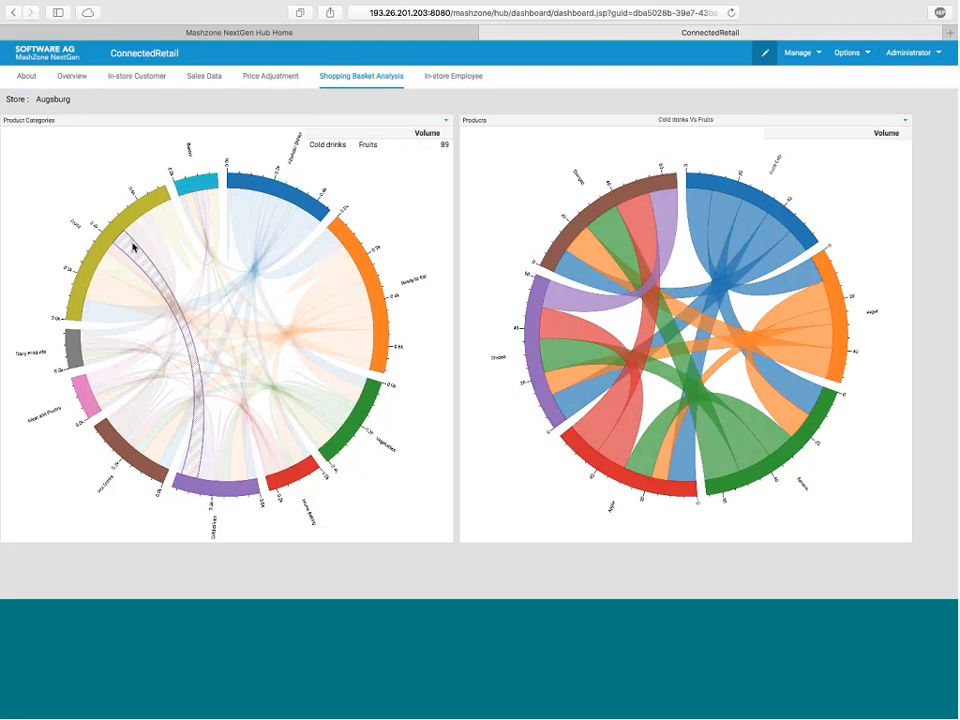
{"action": "left_click", "coordinate": [609, 237]}
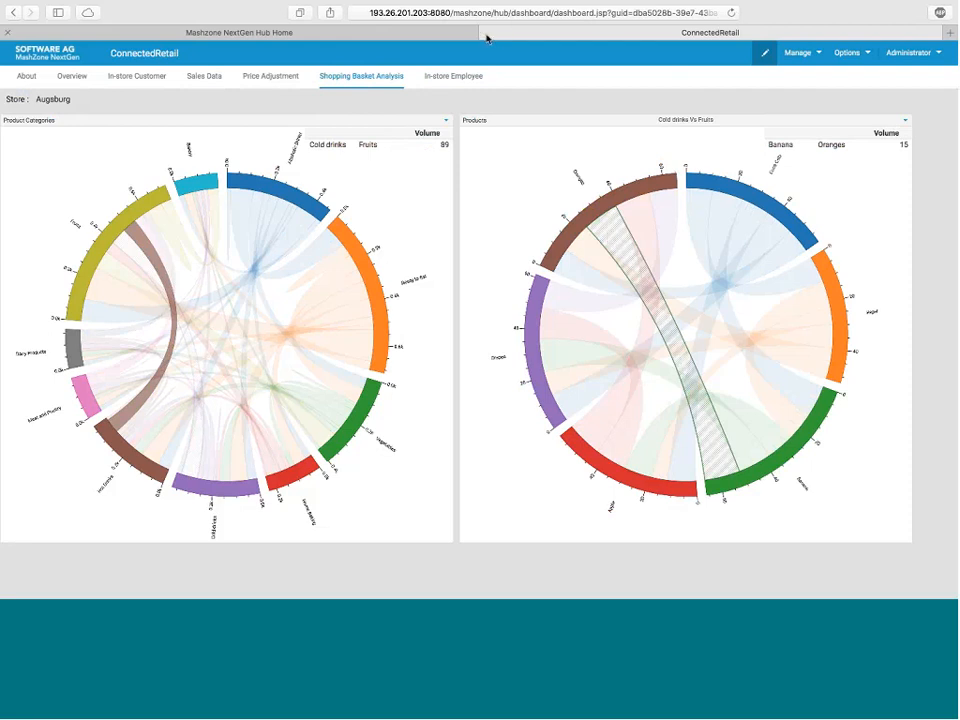
Step: Close the ConnectedRetail dashboard and go to the MashZone server at 192.168.11.114:8080
{"action": "left_click", "coordinate": [407, 31]}
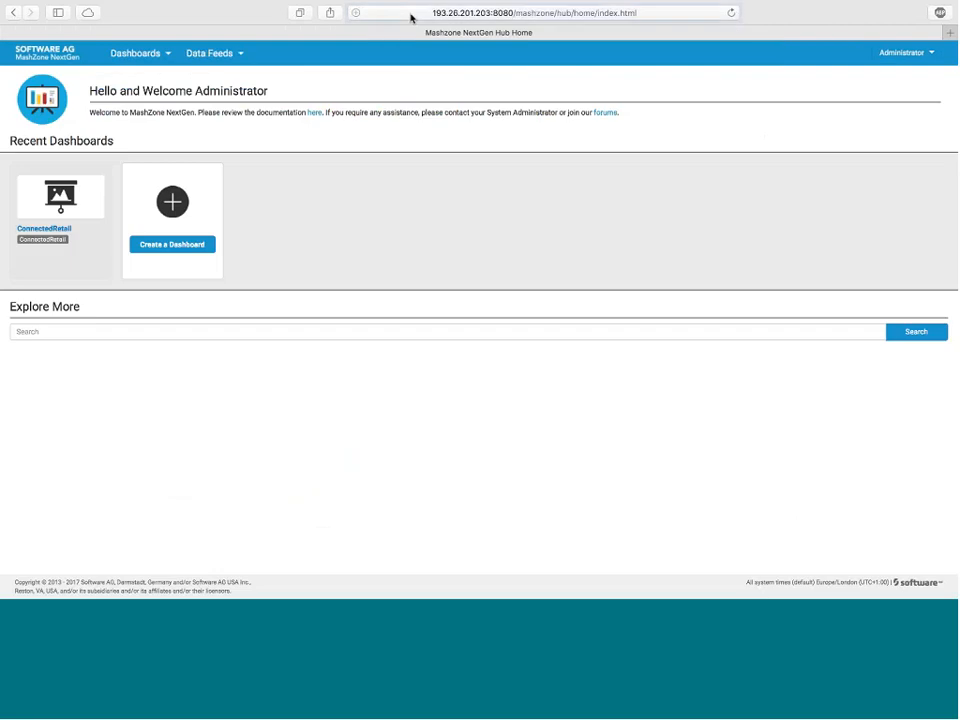
{"action": "left_click", "coordinate": [409, 15]}
{"action": "type", "text": "192.168.11.114:8080"}
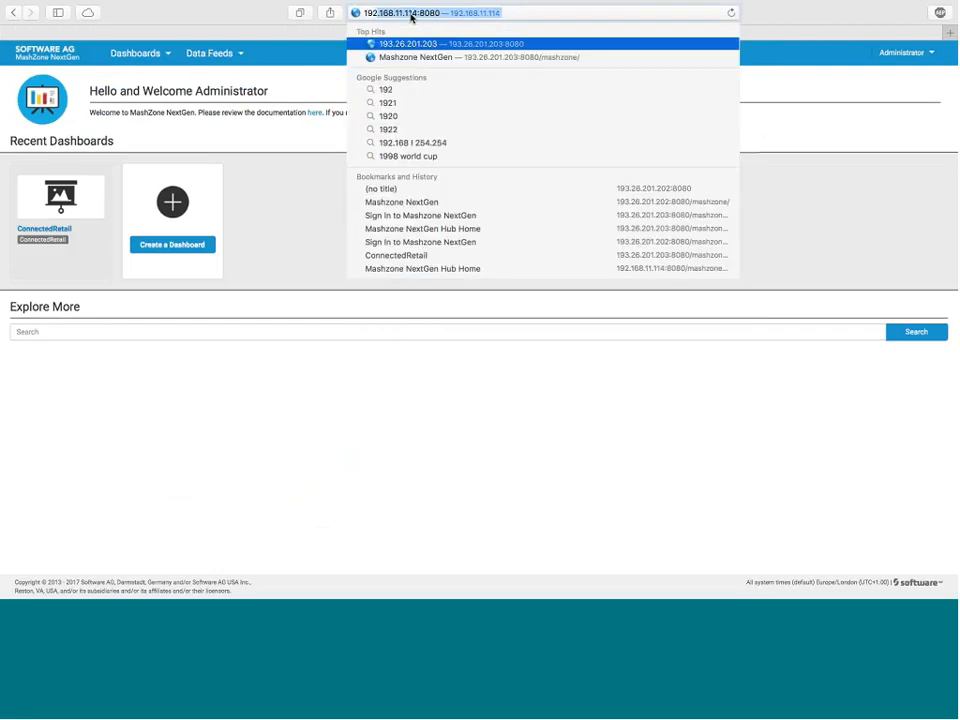
{"action": "key", "text": "Return"}
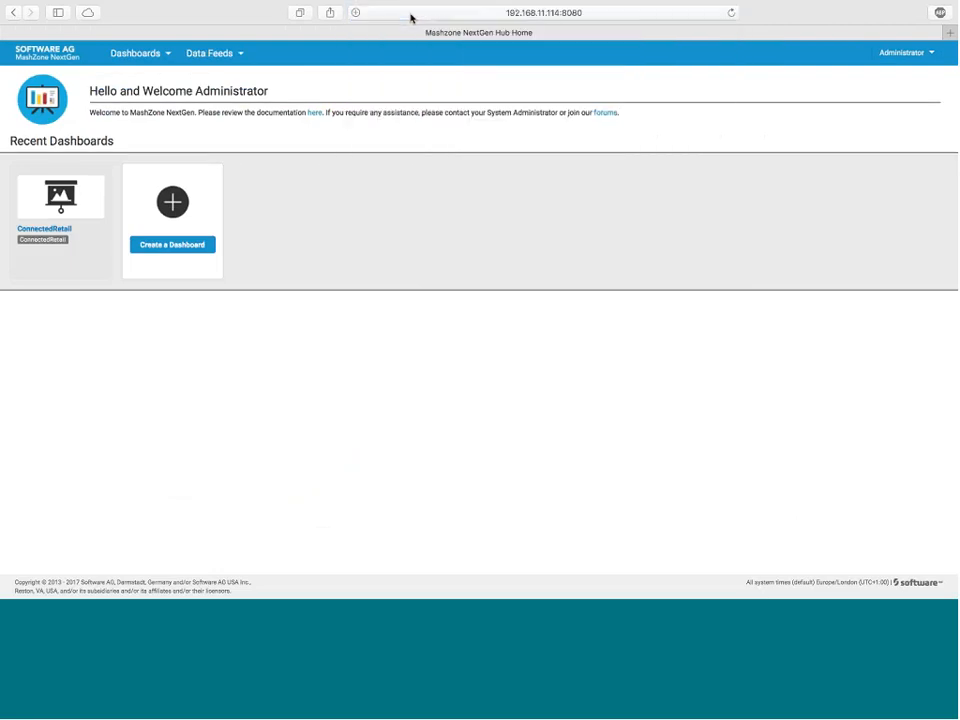
Step: Log in to the MashZone server at 192.168.11.114 as Administrator with the account password
{"action": "type", "text": "Adm"}
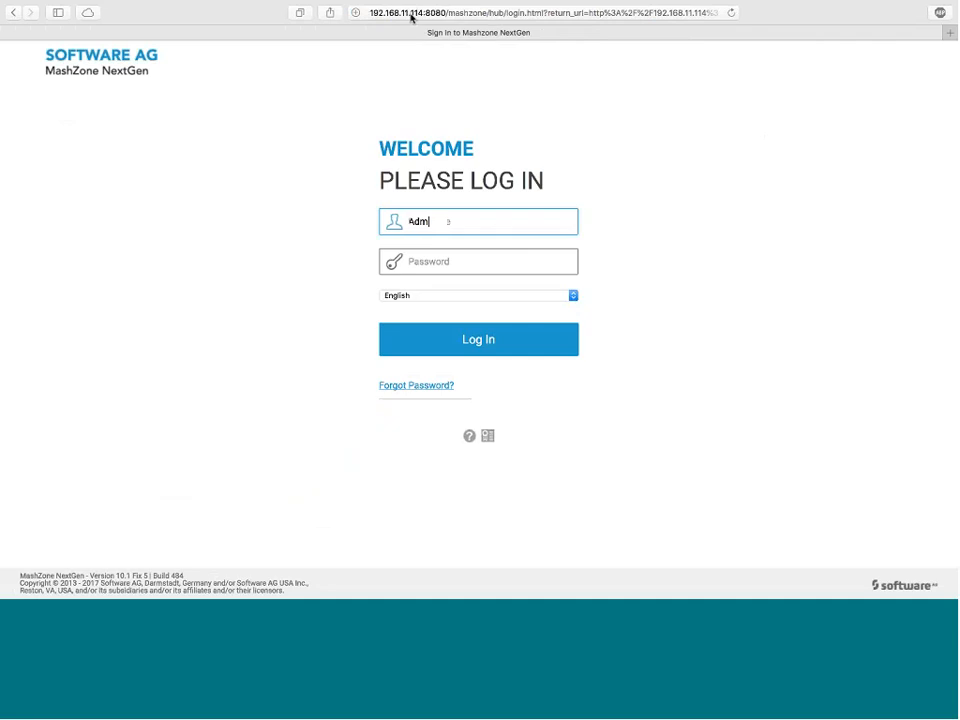
{"action": "type", "text": "inistrator"}
{"action": "key", "text": "Tab"}
{"action": "type", "text": "manage"}
{"action": "key", "text": "Return"}
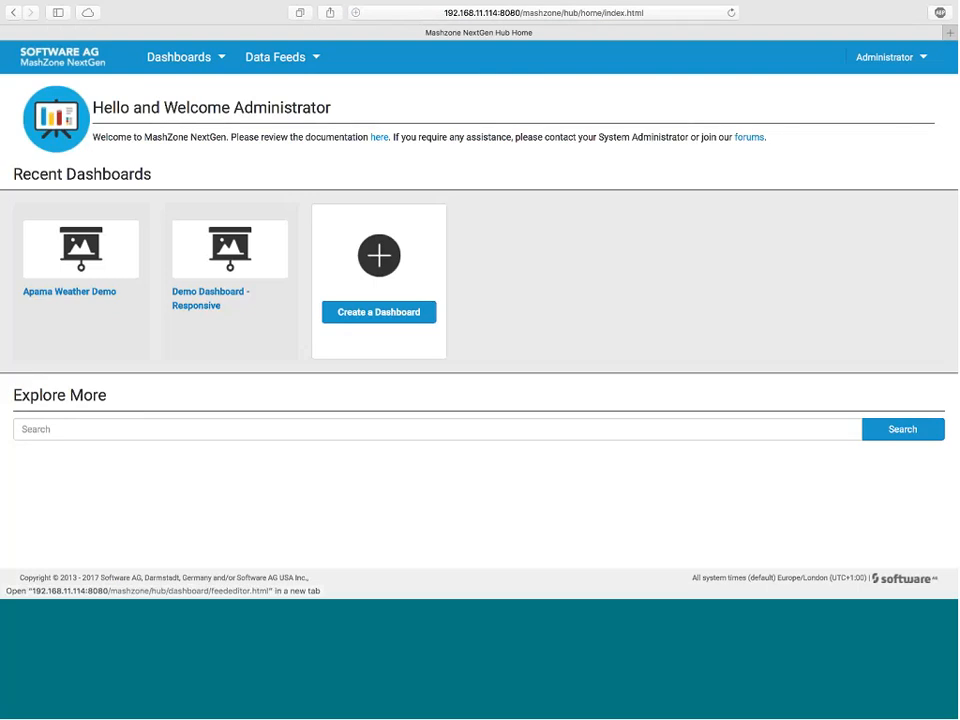
Step: Open the Apama Weather Demo dashboard and show the weather data for New York
{"action": "left_click", "coordinate": [75, 294]}
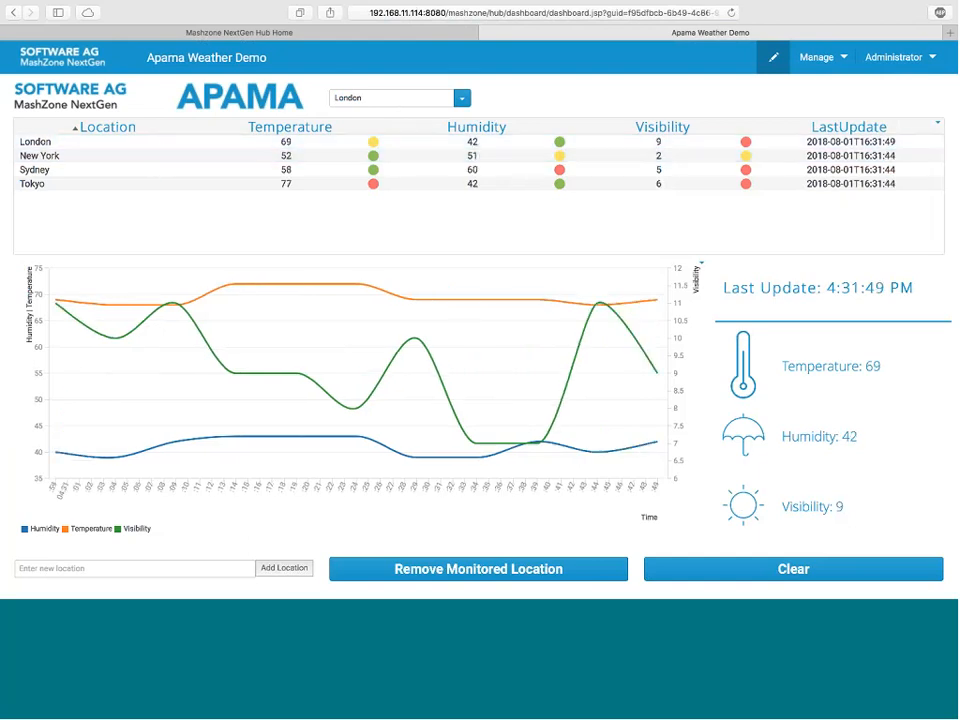
{"action": "left_click", "coordinate": [462, 98]}
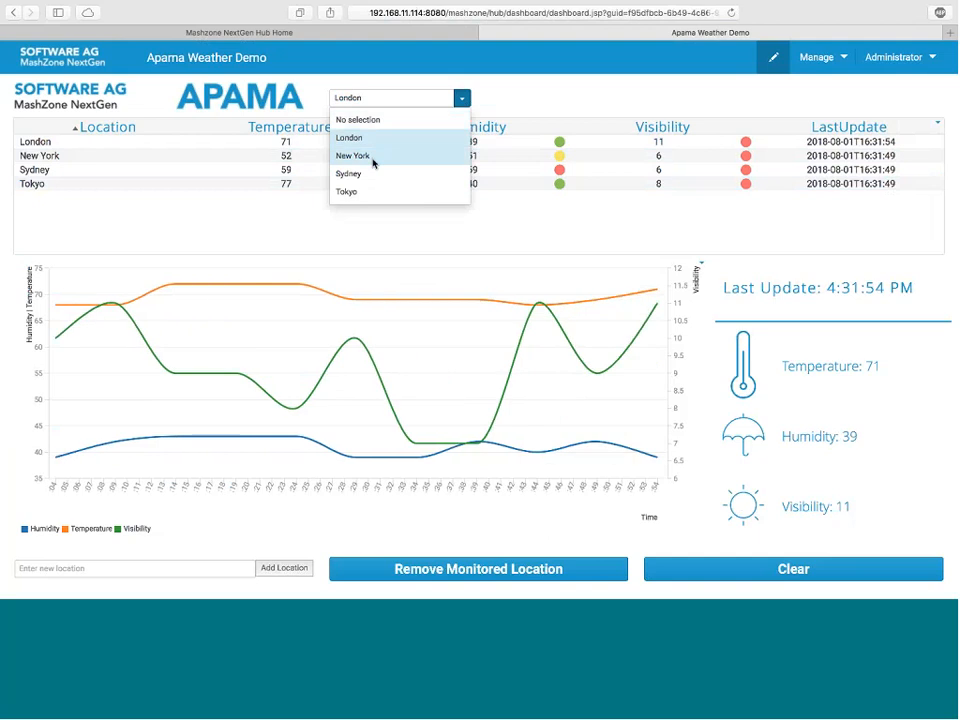
{"action": "left_click", "coordinate": [375, 158]}
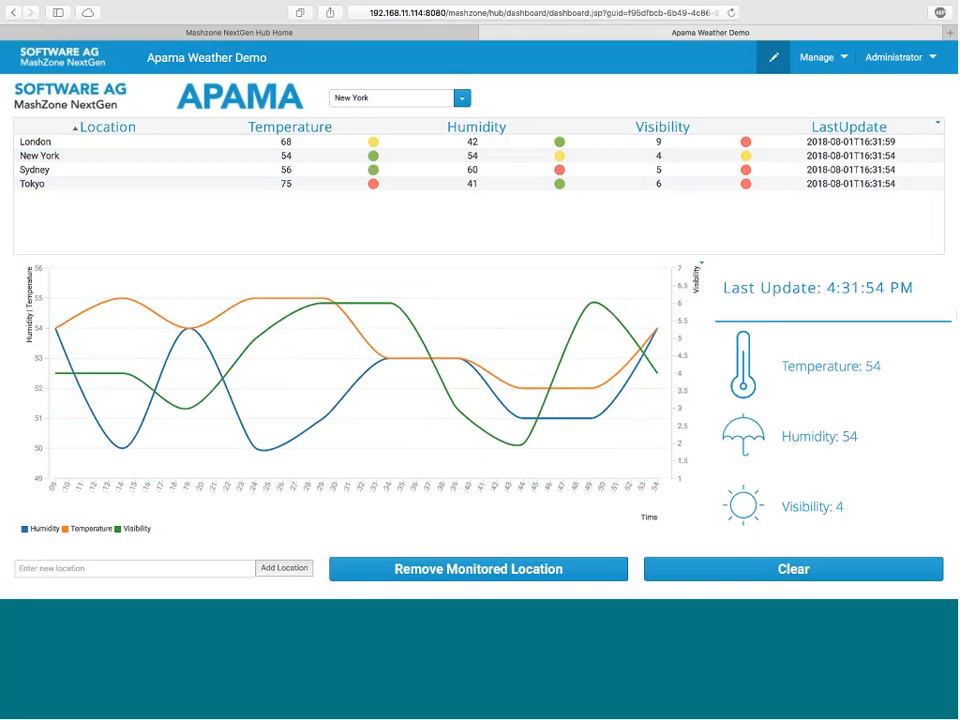
Step: Add Cambridge as a new monitored location
{"action": "left_click", "coordinate": [187, 566]}
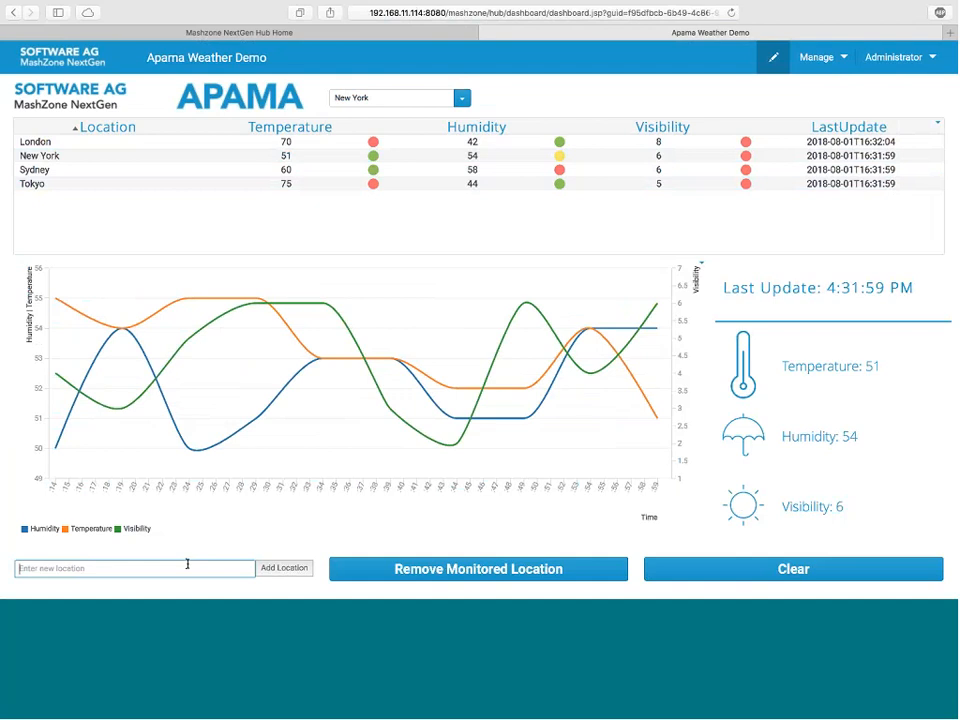
{"action": "type", "text": "Cambridge"}
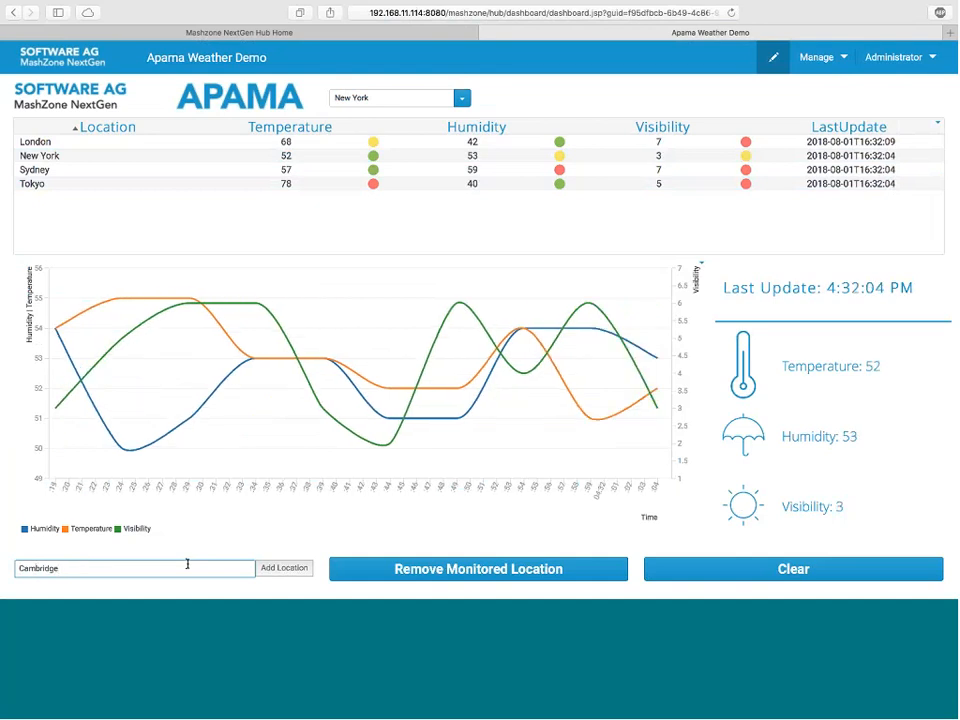
{"action": "left_click", "coordinate": [296, 569]}
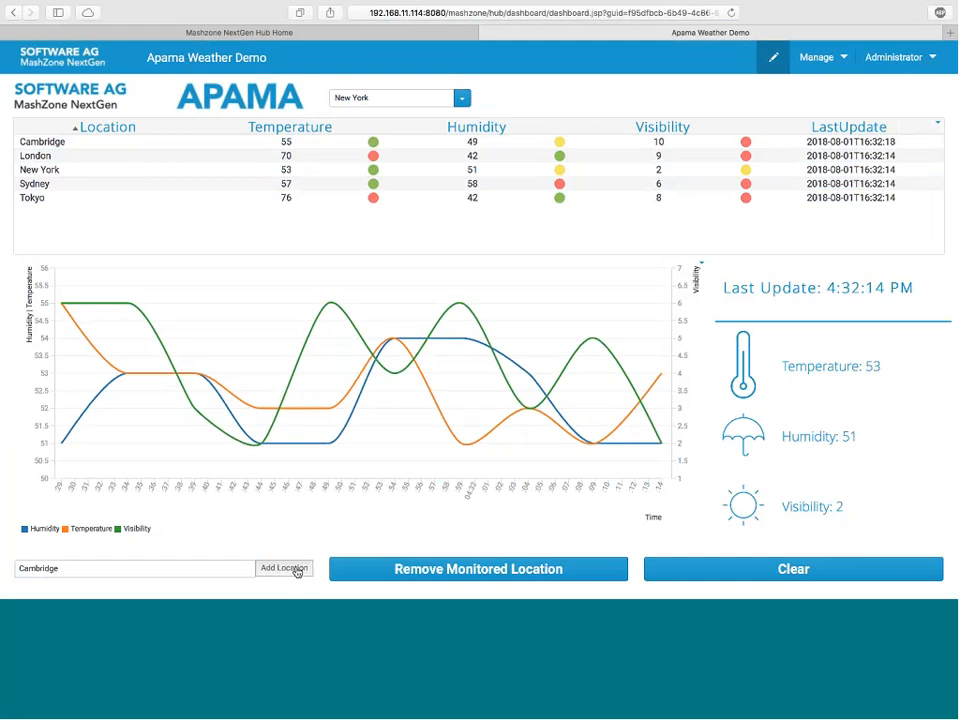
Step: Remove Tokyo from the monitored locations and close the Apama Weather Demo dashboard
{"action": "left_click", "coordinate": [51, 200]}
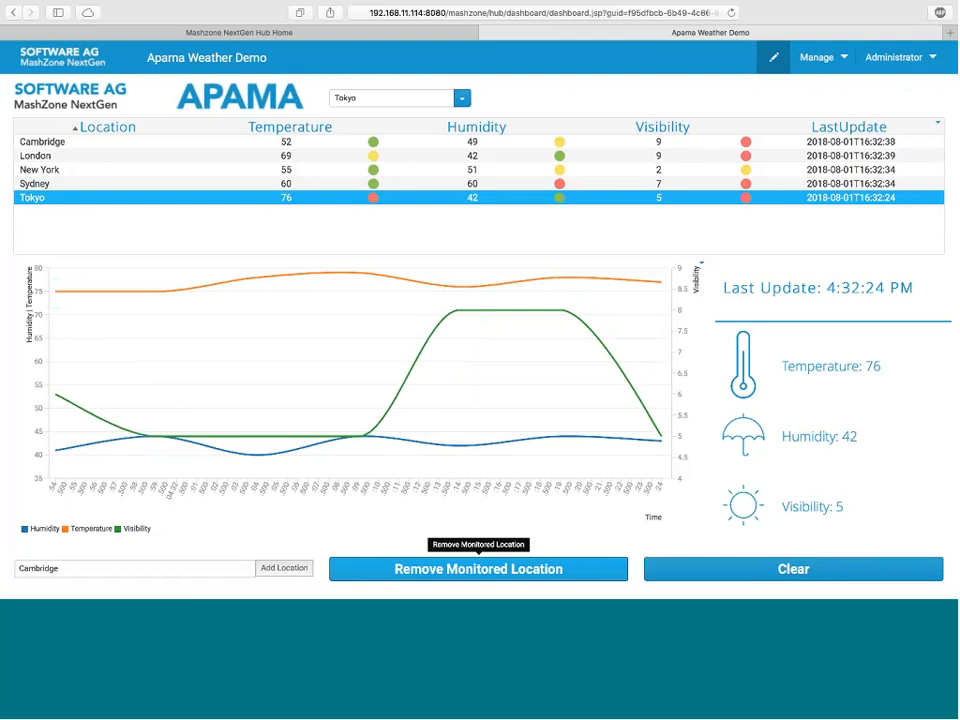
{"action": "key", "text": "super+w"}
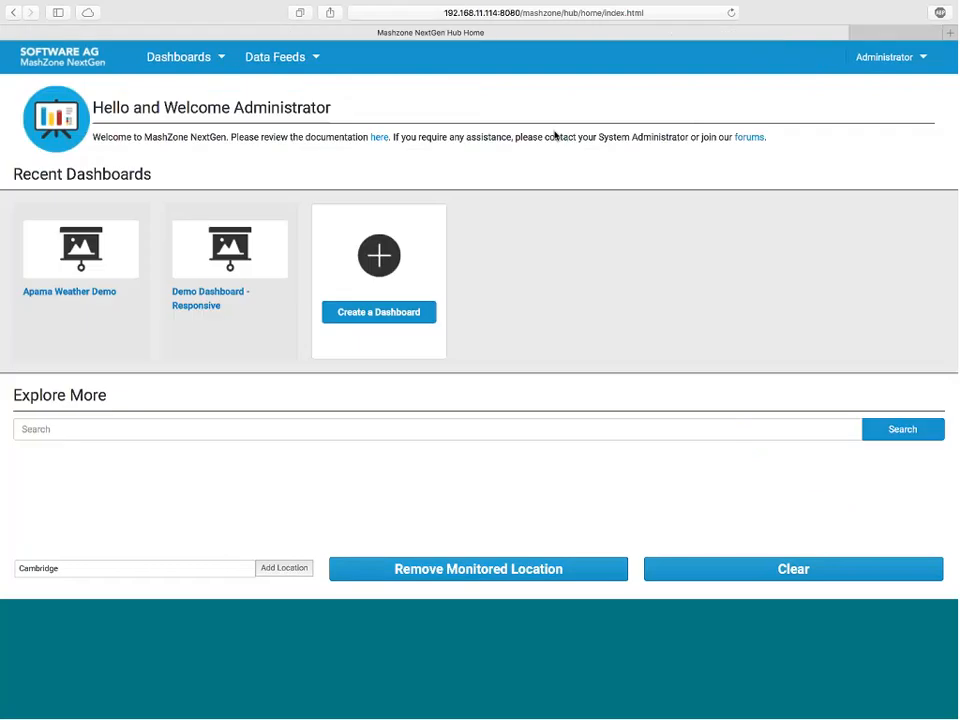
Step: Create a new dashboard and place a grid across the full width of its middle row
{"action": "left_click", "coordinate": [383, 266]}
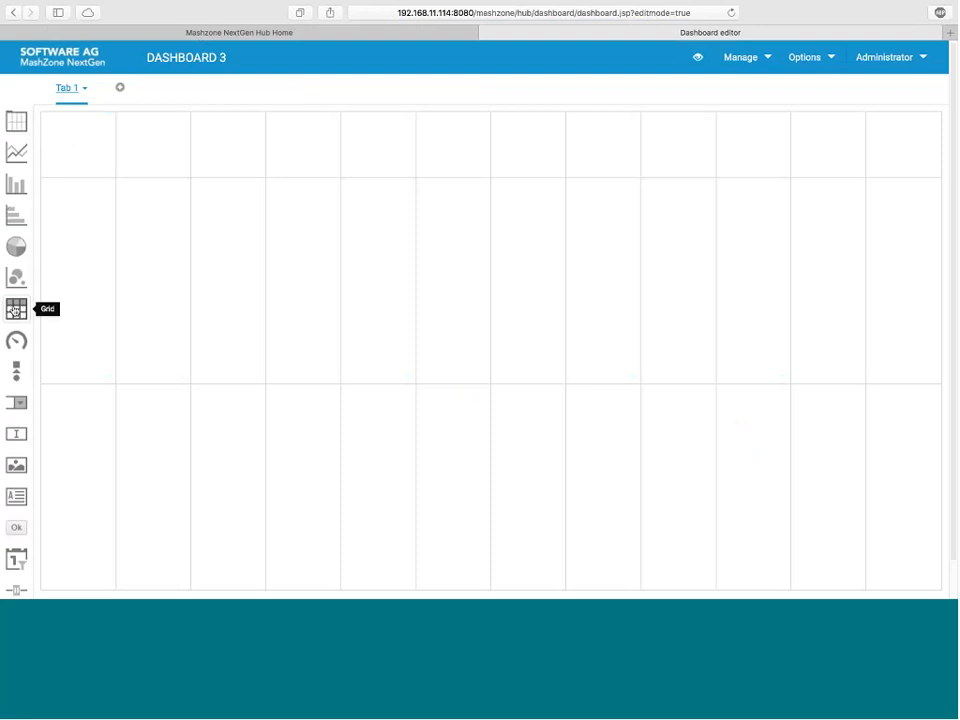
{"action": "left_click_drag", "start_coordinate": [15, 310], "coordinate": [913, 339]}
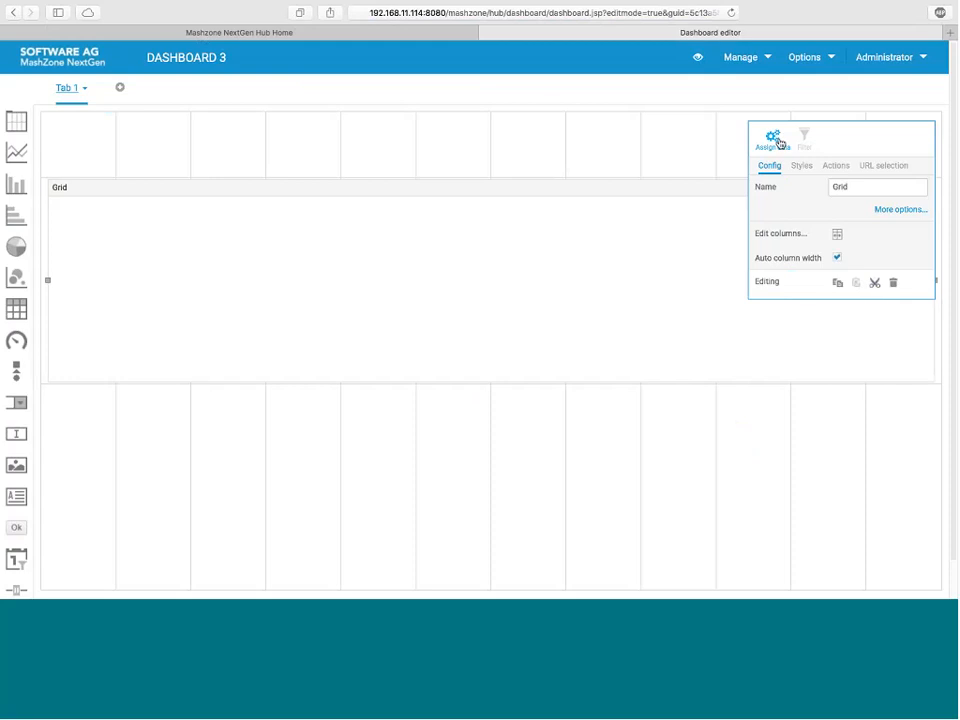
Step: Start assigning data to the grid and add Events as its data source
{"action": "left_click", "coordinate": [779, 143]}
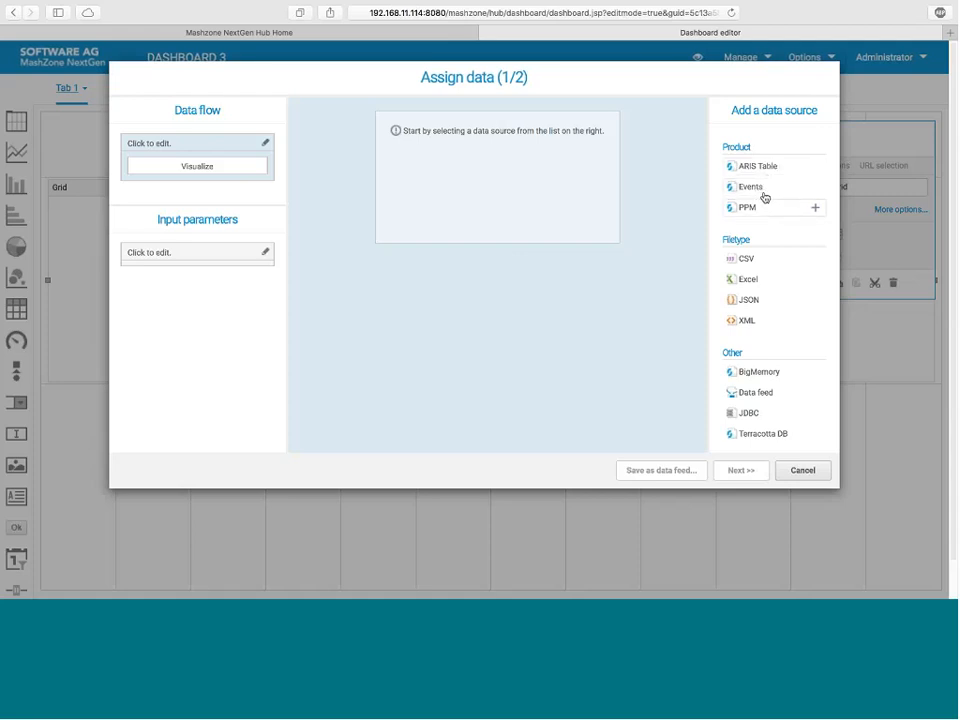
{"action": "scroll", "coordinate": [761, 189], "scroll_direction": "down", "scroll_amount": 1}
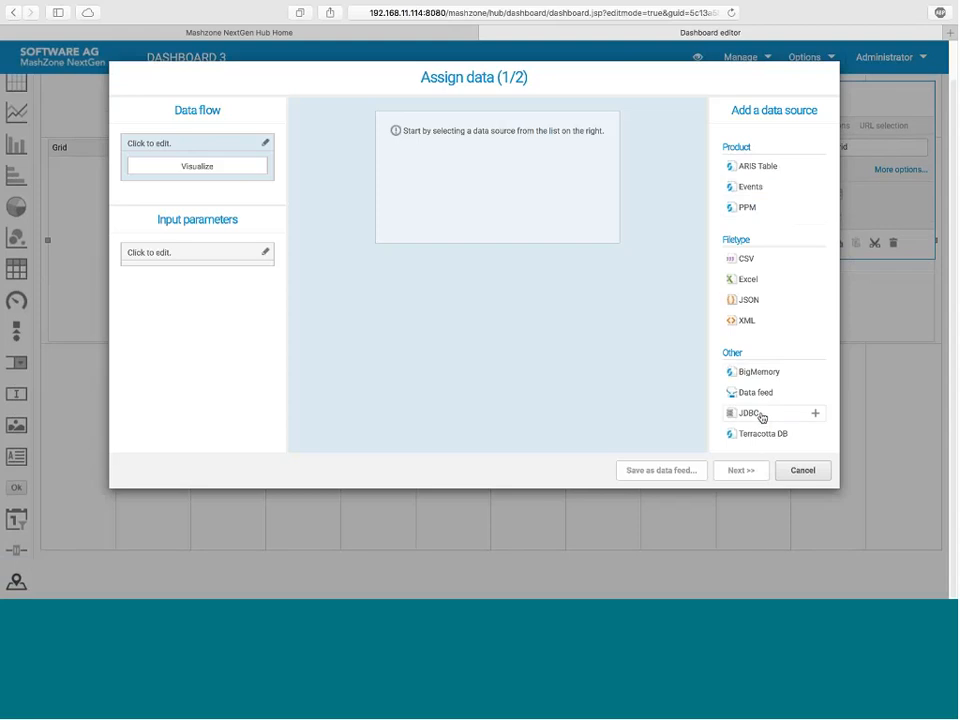
{"action": "left_click", "coordinate": [764, 194]}
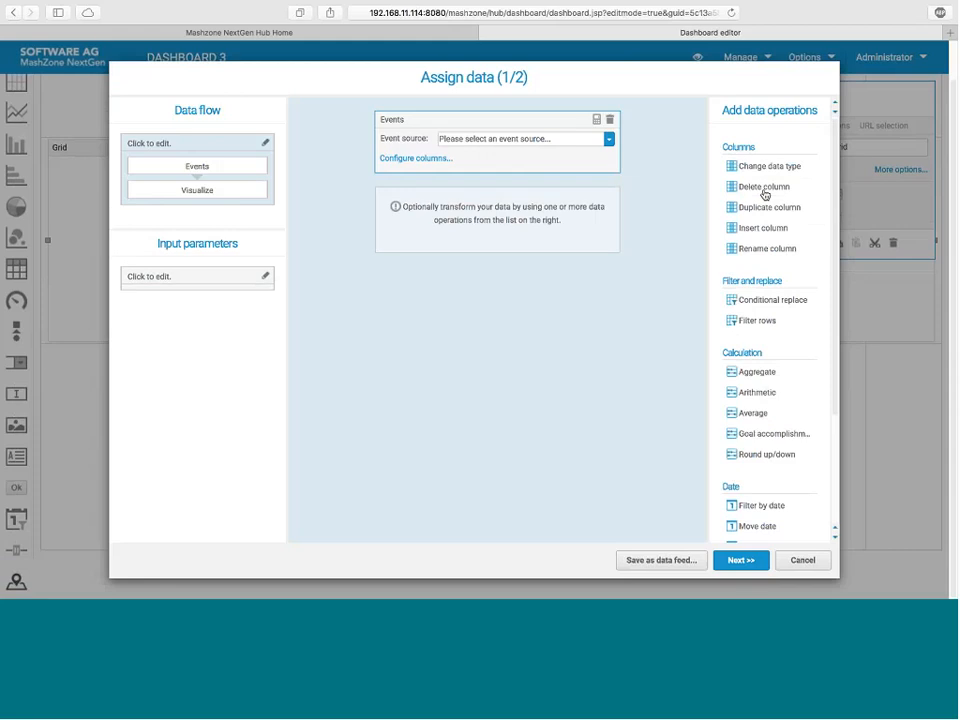
Step: Set the event source to Weather, calculate a preview and look through its rows
{"action": "left_click", "coordinate": [556, 142]}
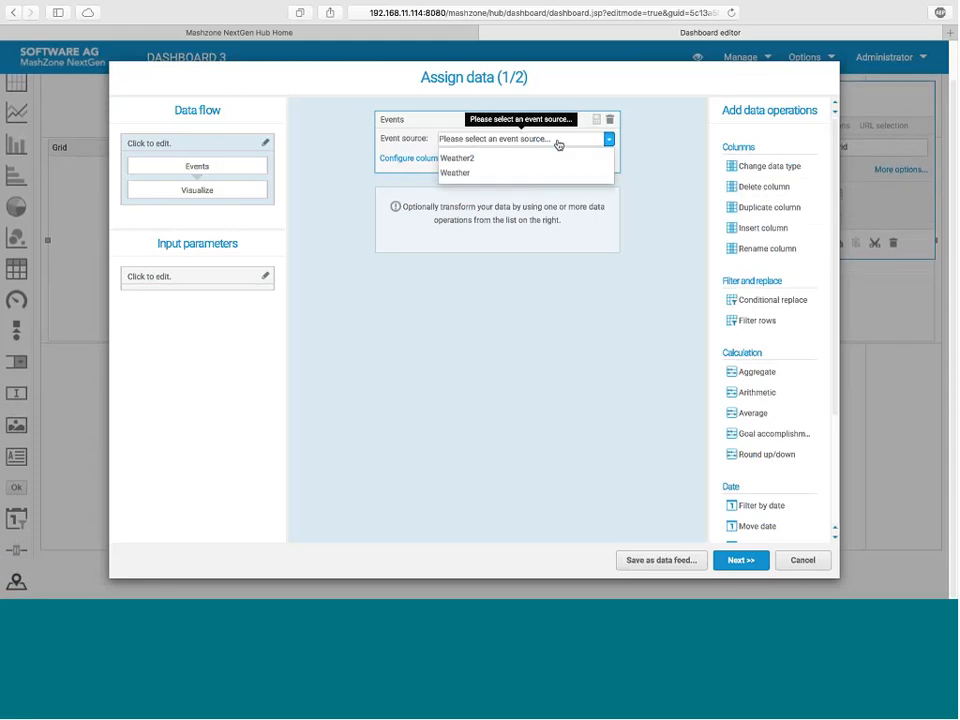
{"action": "left_click", "coordinate": [462, 174]}
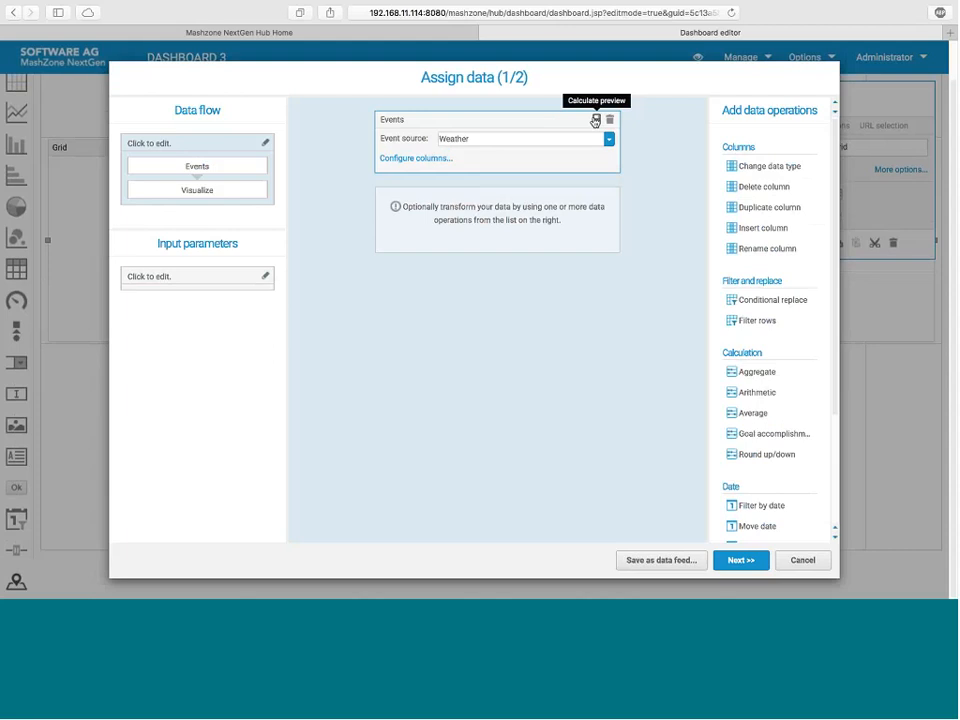
{"action": "left_click", "coordinate": [595, 121]}
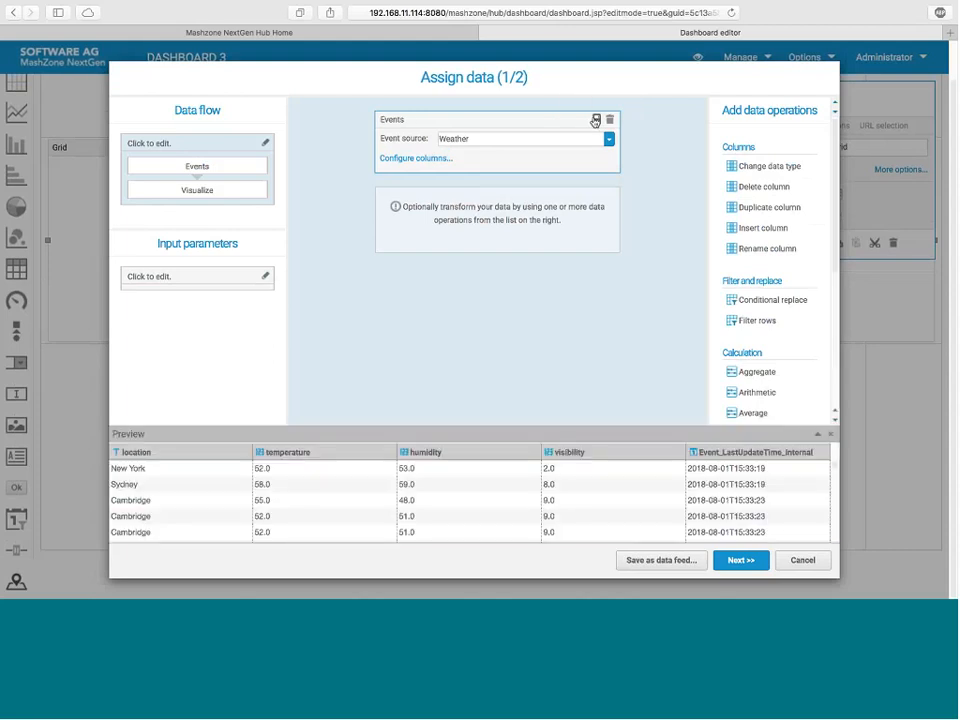
{"action": "scroll", "coordinate": [313, 518], "scroll_direction": "down", "scroll_amount": 5}
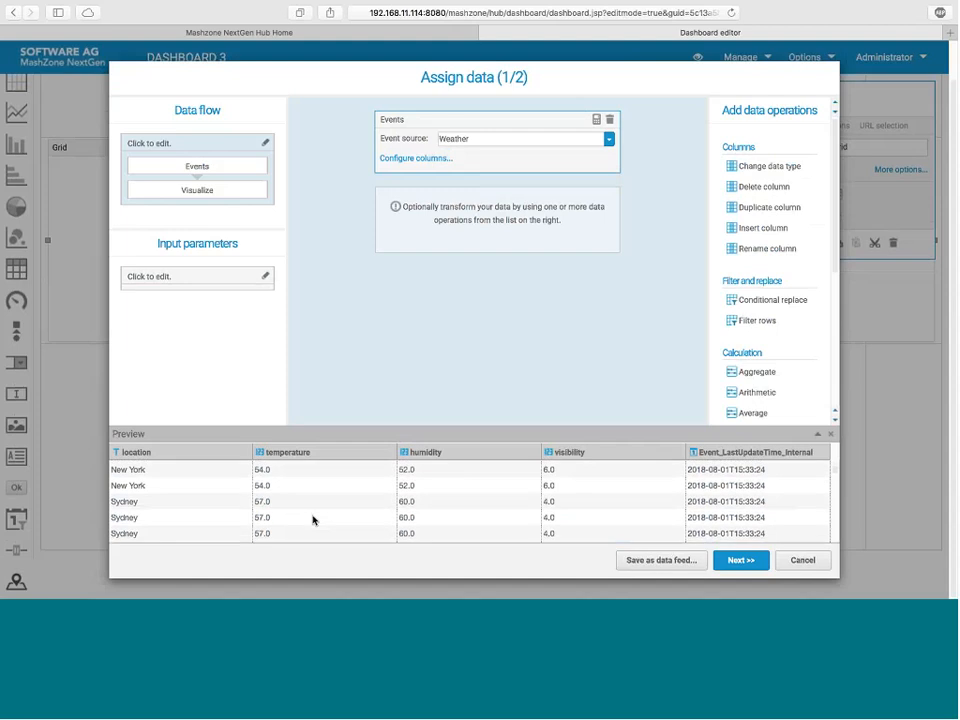
{"action": "scroll", "coordinate": [313, 519], "scroll_direction": "up", "scroll_amount": 5}
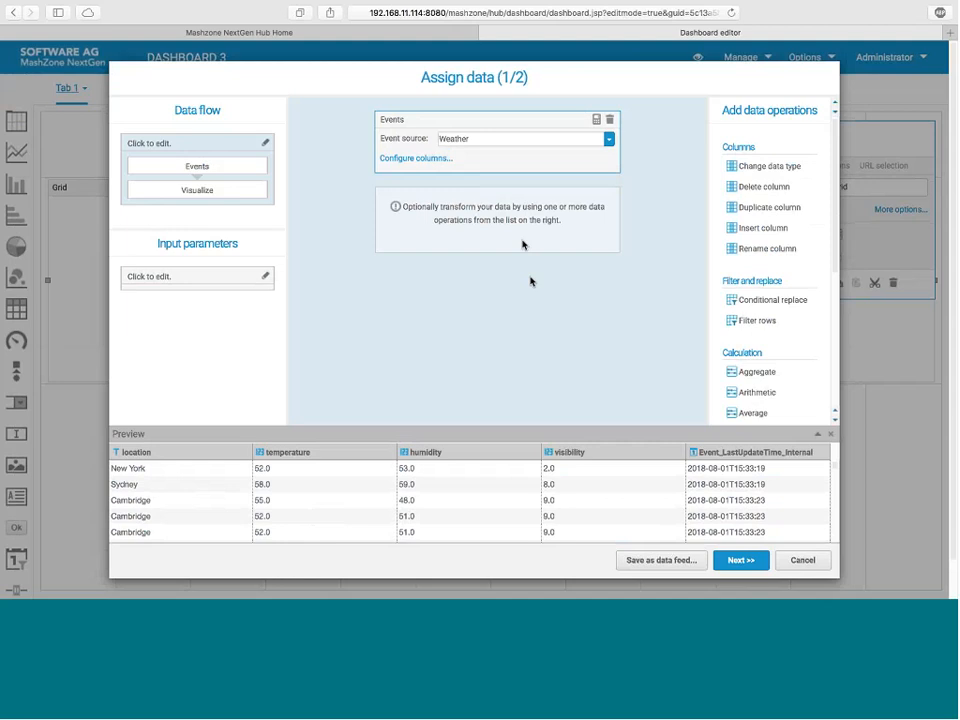
Step: Change the event source to Weather2 and calculate its data preview
{"action": "left_click", "coordinate": [609, 139]}
{"action": "left_click", "coordinate": [470, 160]}
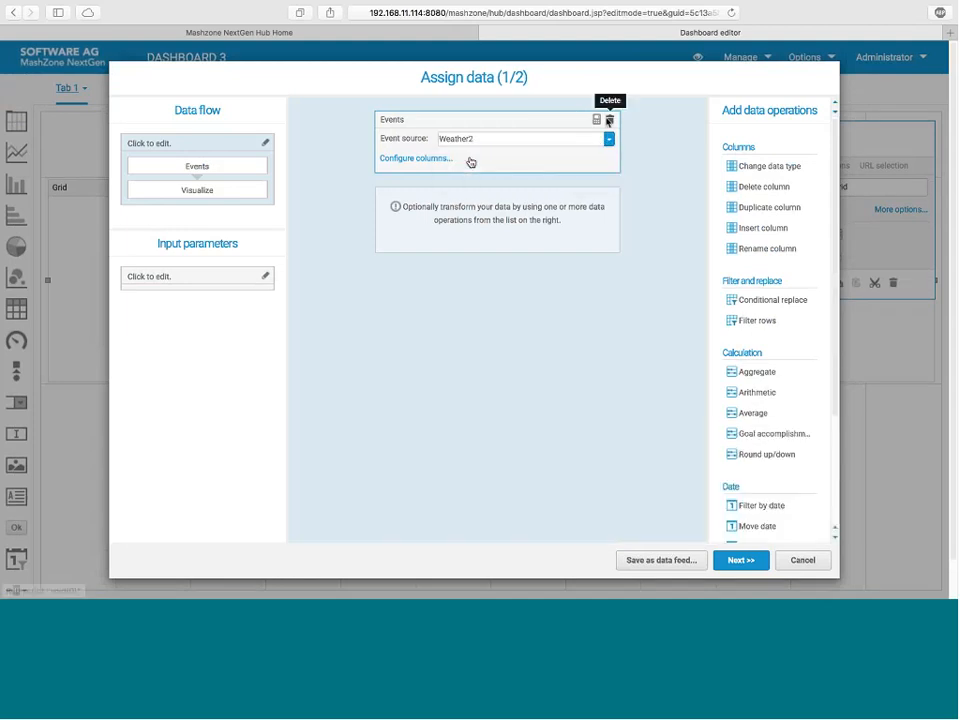
{"action": "left_click", "coordinate": [596, 121]}
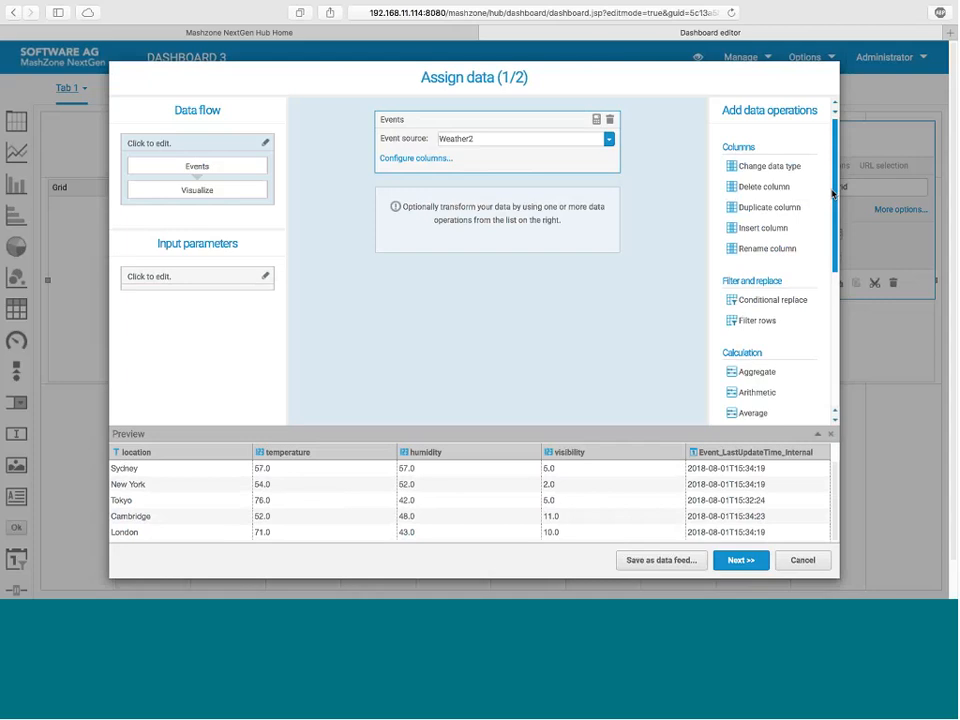
Step: Close the data preview, look through the available data operations and check the Weather2 column configuration without changing it
{"action": "left_click", "coordinate": [830, 434]}
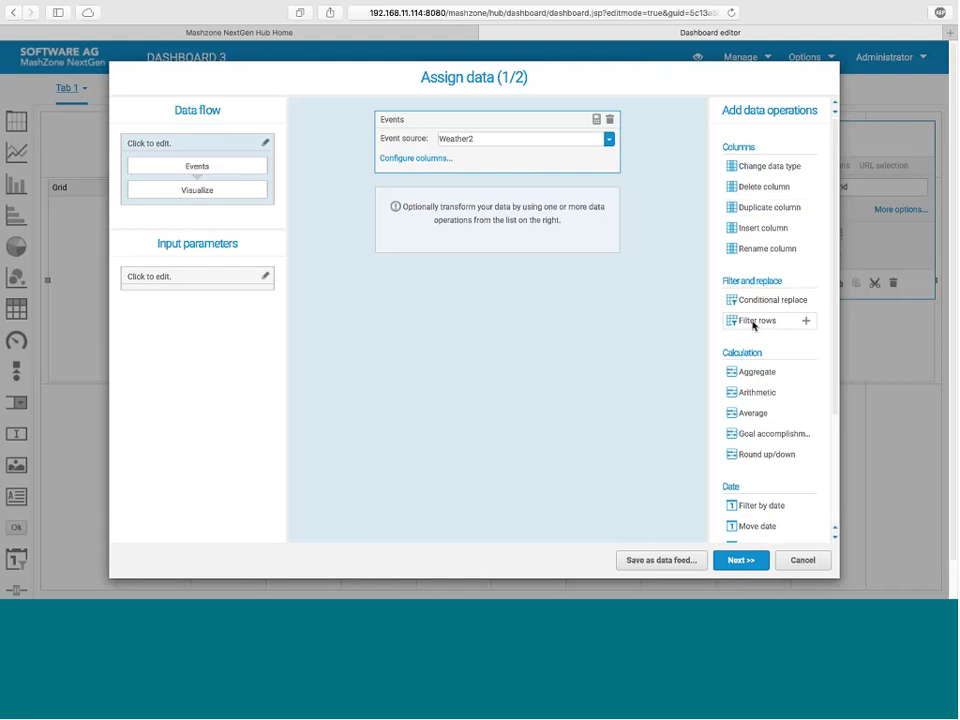
{"action": "scroll", "coordinate": [766, 383], "scroll_direction": "down", "scroll_amount": 3}
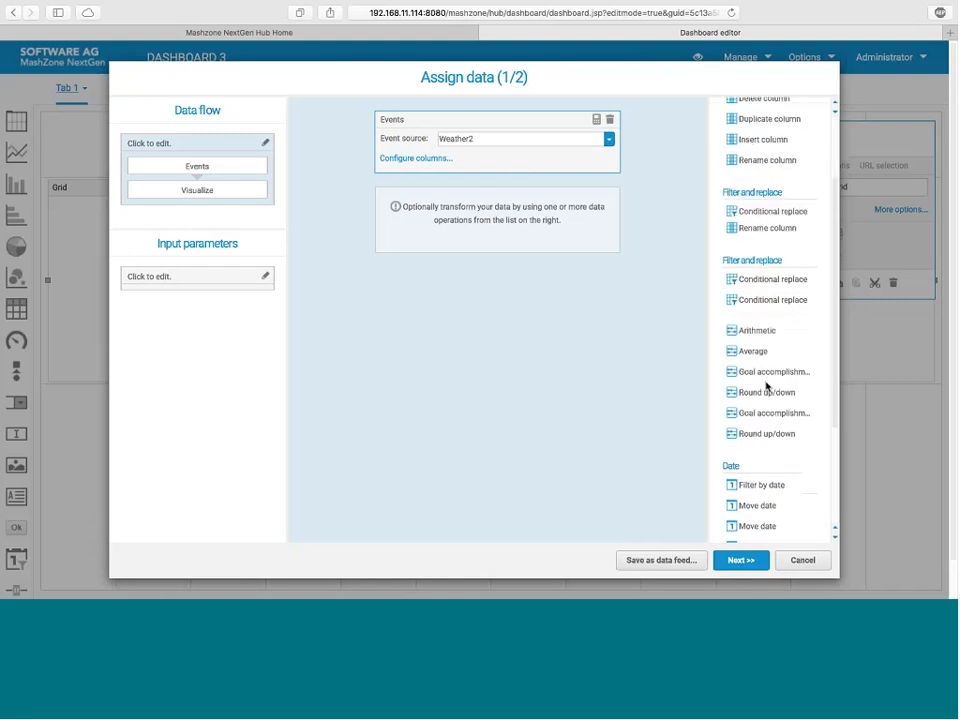
{"action": "scroll", "coordinate": [767, 388], "scroll_direction": "down", "scroll_amount": 2}
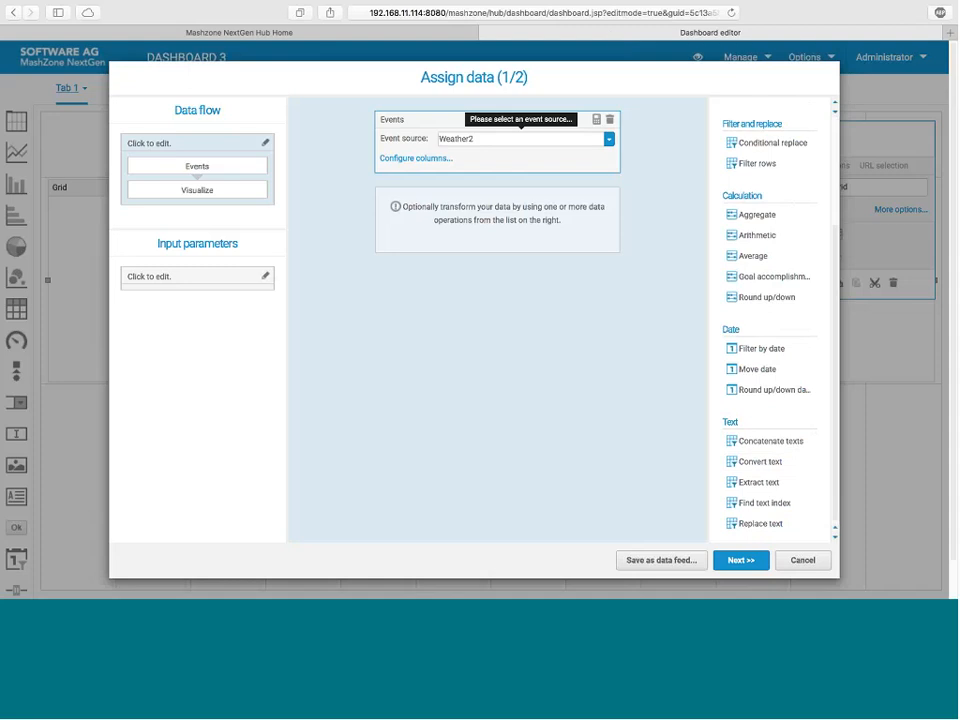
{"action": "left_click", "coordinate": [422, 160]}
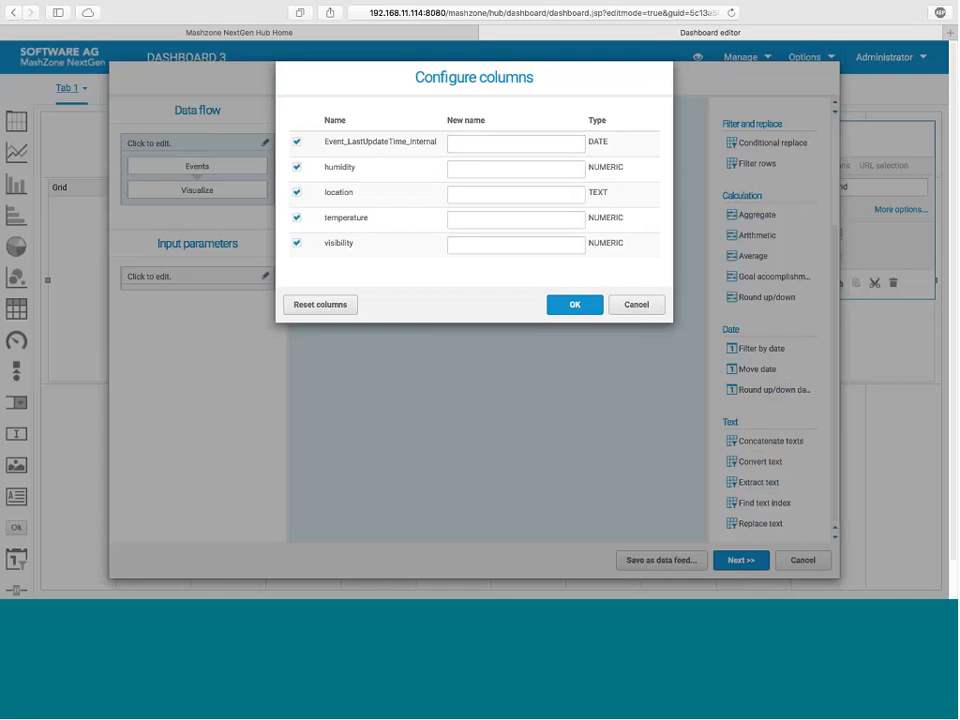
{"action": "left_click", "coordinate": [634, 303]}
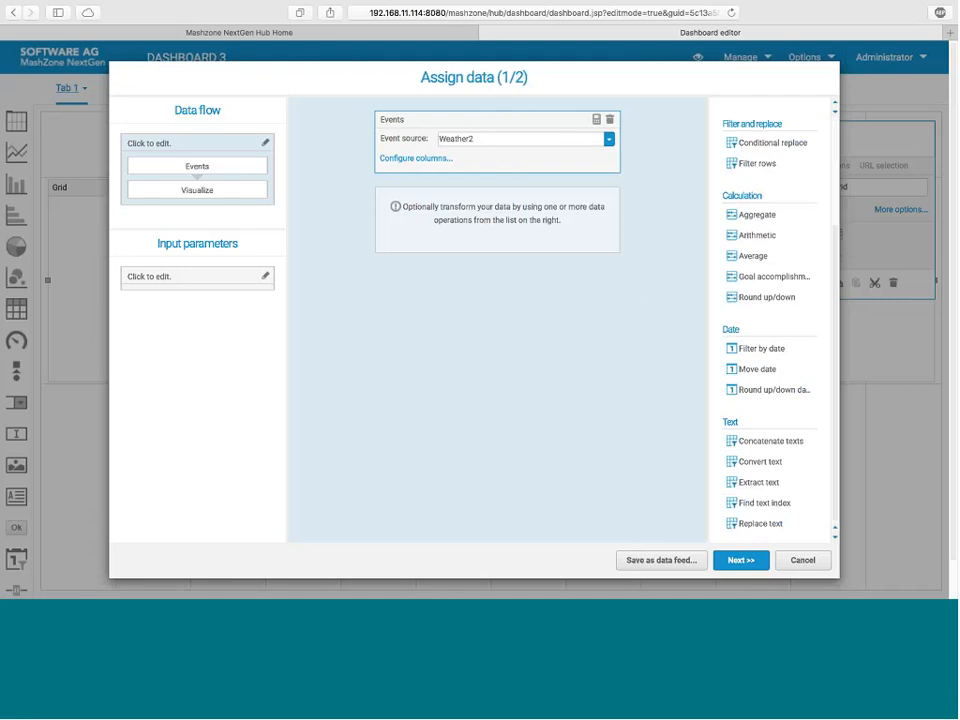
Step: Assign Event_LastUpdateTime_Internal, location, temperature, visibility and humidity, in that order, as the grid's columns
{"action": "left_click", "coordinate": [741, 560]}
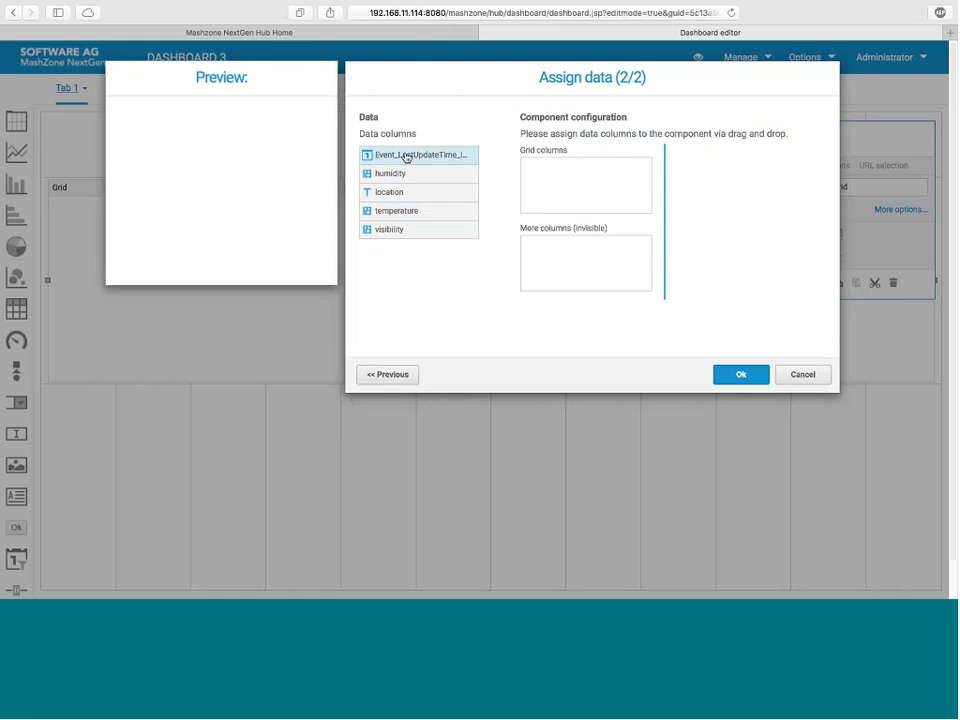
{"action": "left_click_drag", "start_coordinate": [406, 158], "coordinate": [574, 176]}
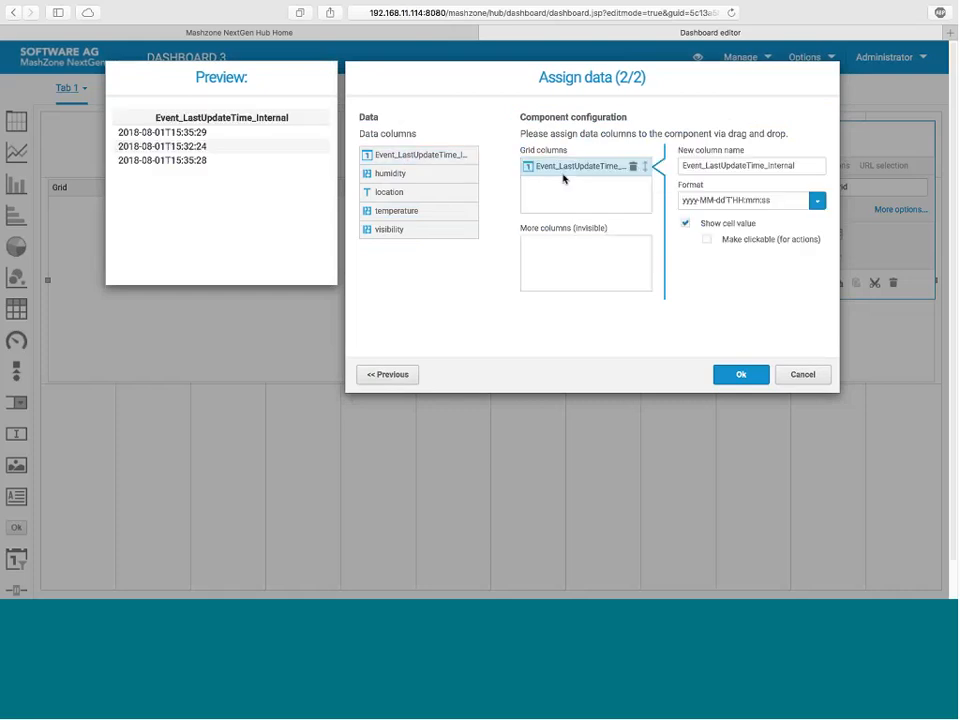
{"action": "left_click_drag", "start_coordinate": [405, 194], "coordinate": [568, 191]}
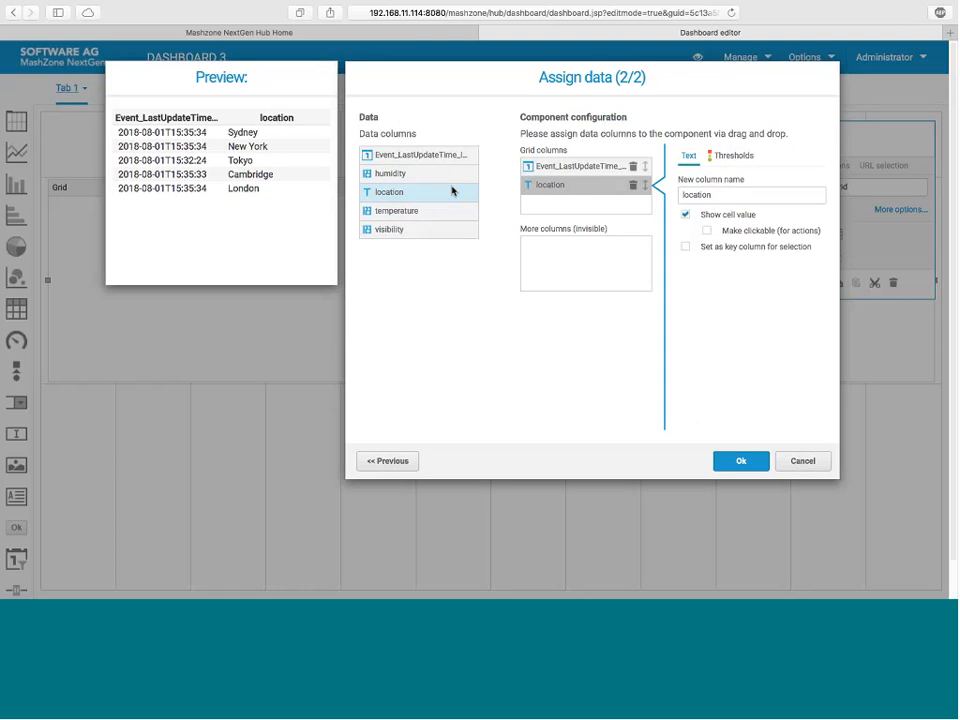
{"action": "left_click_drag", "start_coordinate": [410, 210], "coordinate": [574, 208]}
{"action": "left_click_drag", "start_coordinate": [399, 229], "coordinate": [573, 226]}
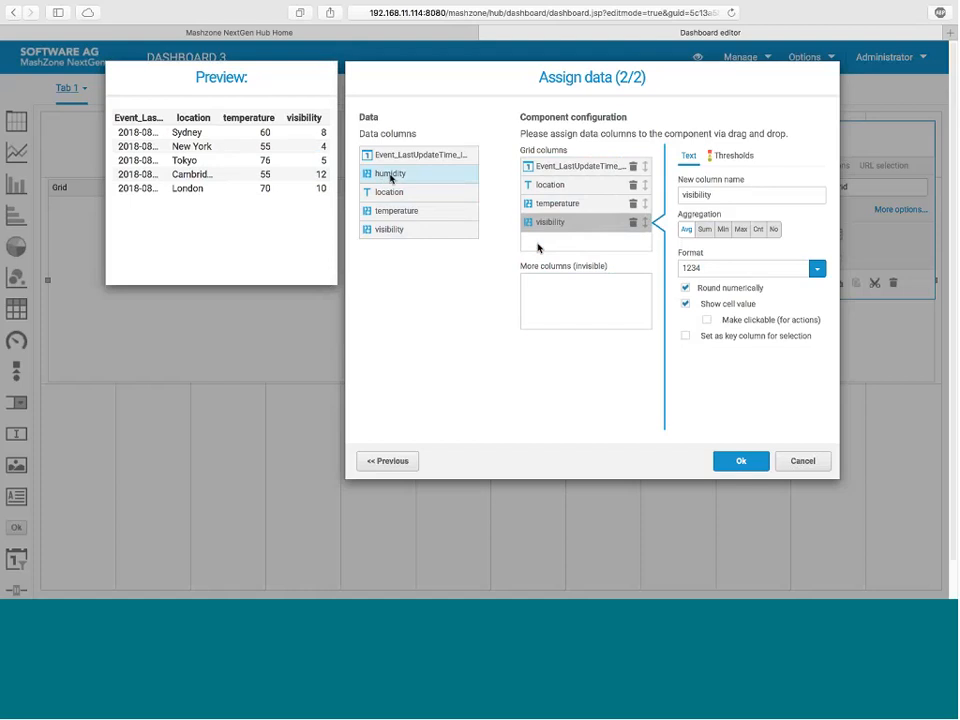
{"action": "left_click_drag", "start_coordinate": [397, 178], "coordinate": [563, 246]}
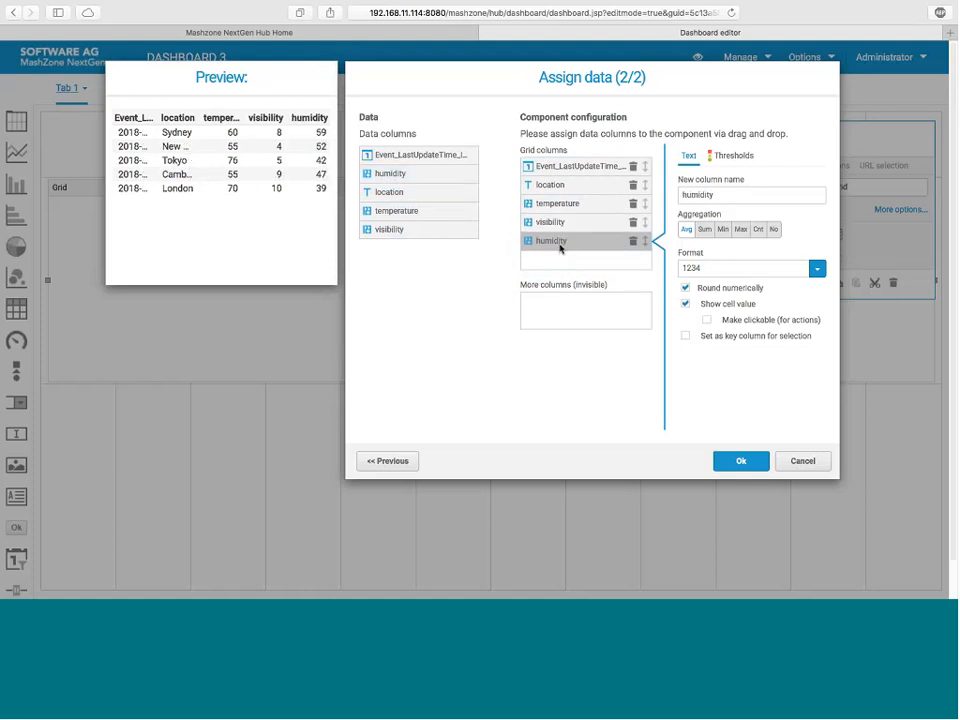
Step: Check the timestamp and location column settings and give the temperature column a red background threshold for values > 70
{"action": "left_click", "coordinate": [576, 166]}
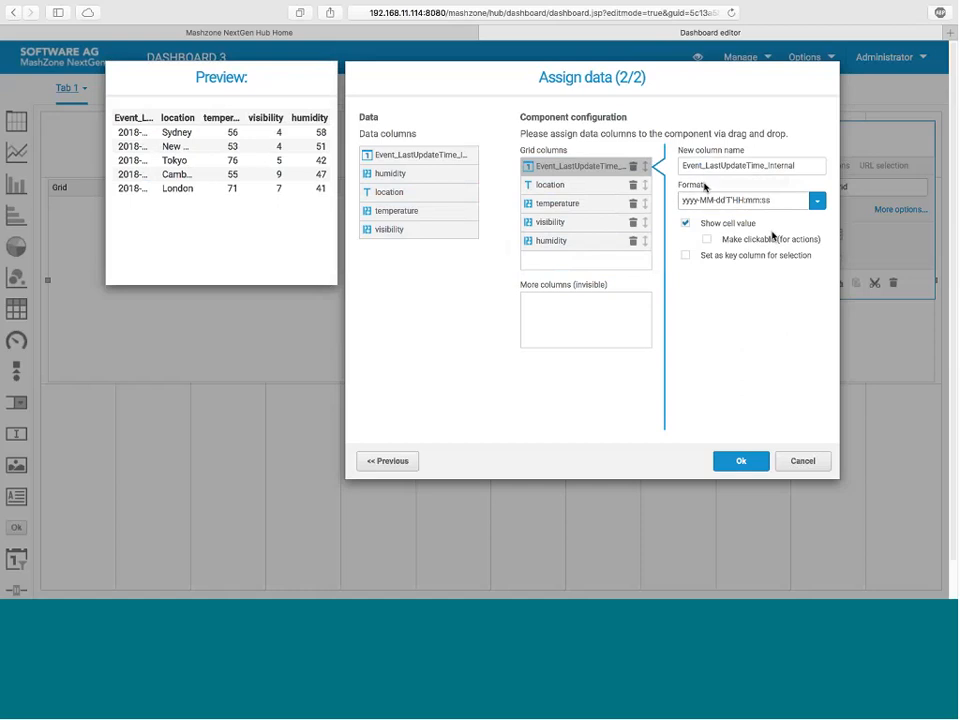
{"action": "left_click", "coordinate": [610, 185]}
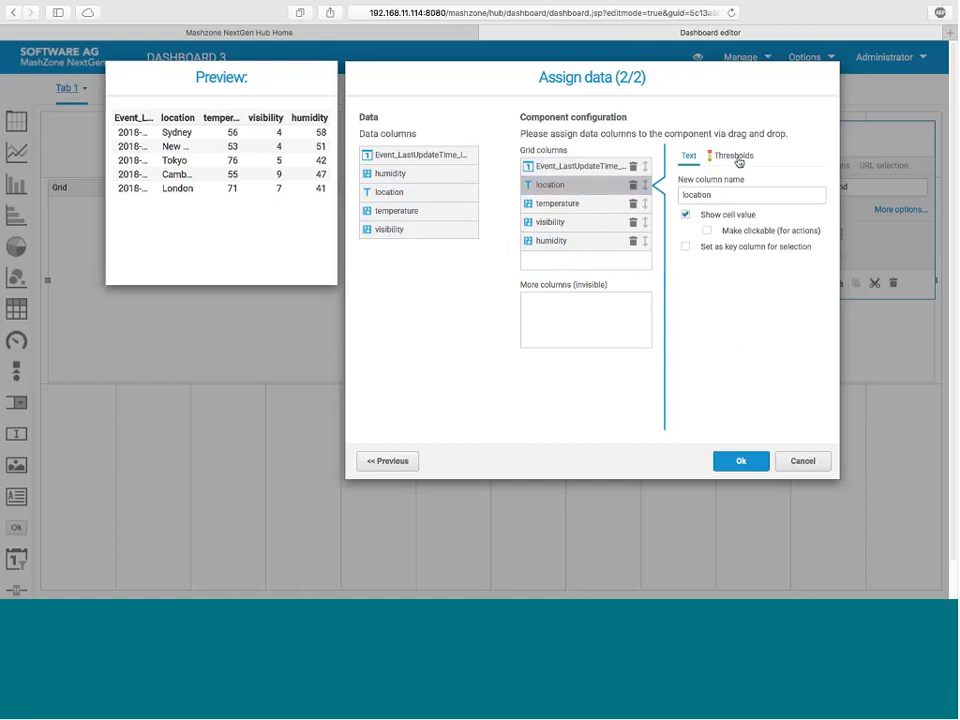
{"action": "left_click", "coordinate": [567, 206]}
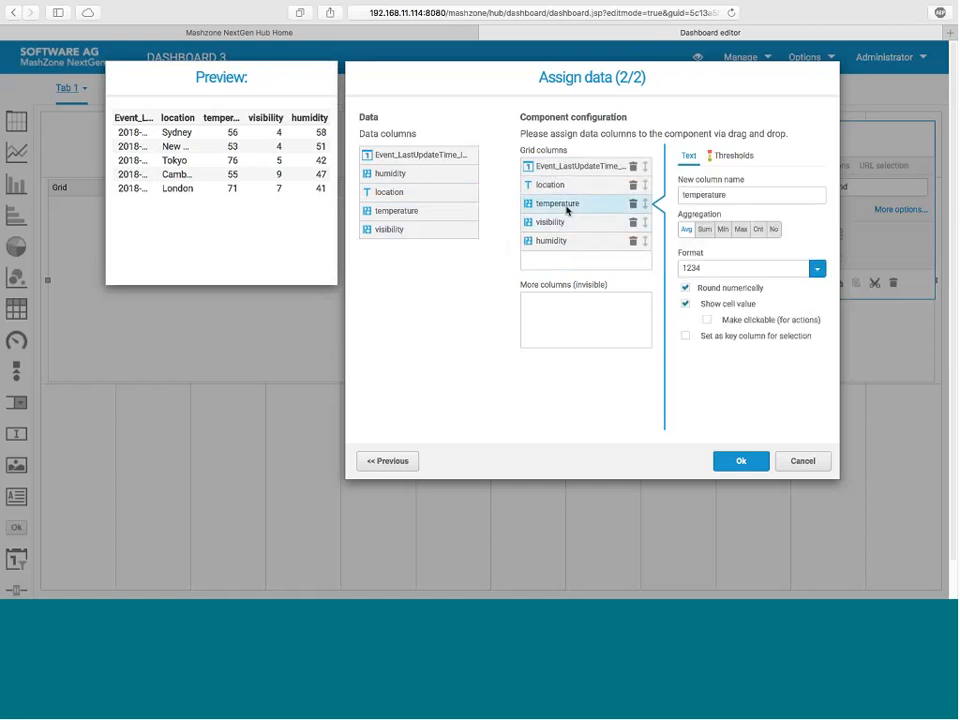
{"action": "left_click", "coordinate": [730, 158]}
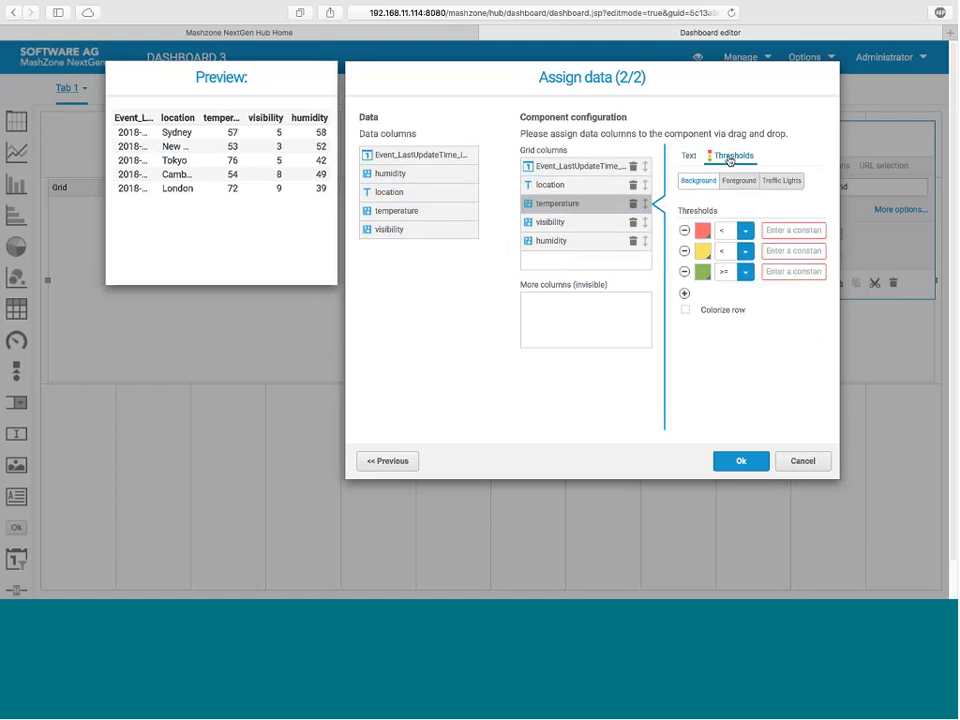
{"action": "left_click", "coordinate": [744, 231]}
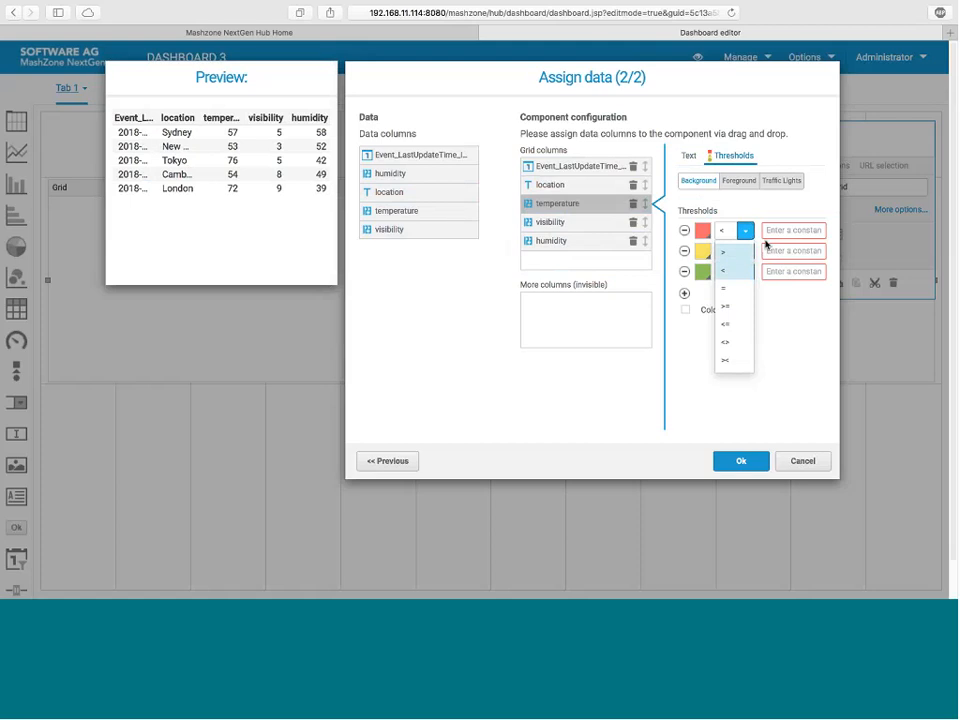
{"action": "left_click", "coordinate": [735, 251]}
{"action": "left_click", "coordinate": [775, 231]}
{"action": "type", "text": "50"}
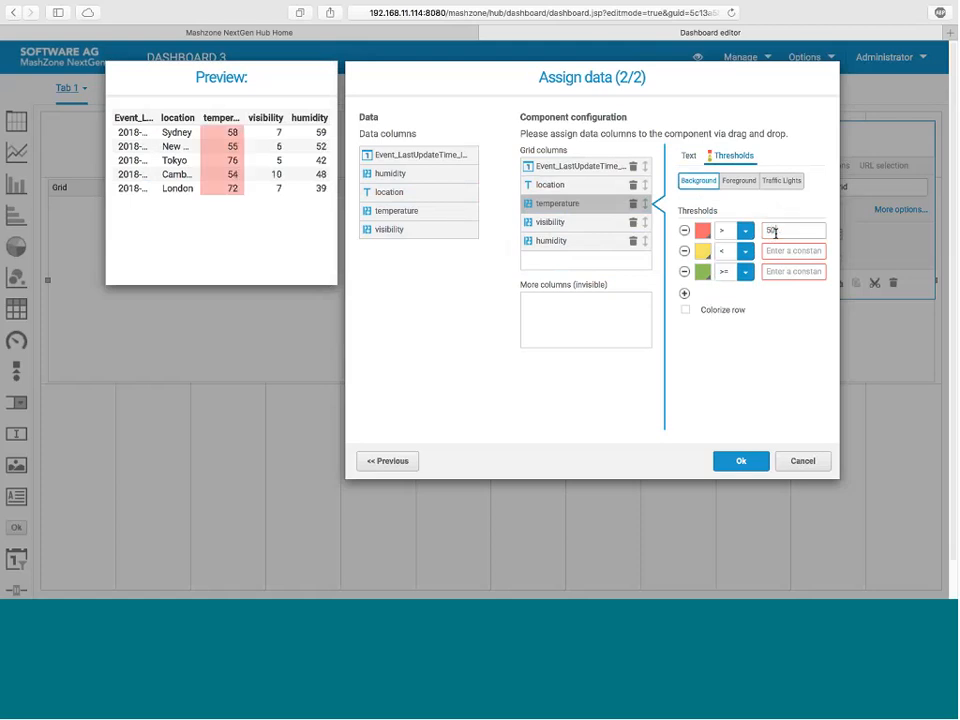
{"action": "key", "text": "BackSpace"}
{"action": "key", "text": "BackSpace"}
{"action": "type", "text": "70"}
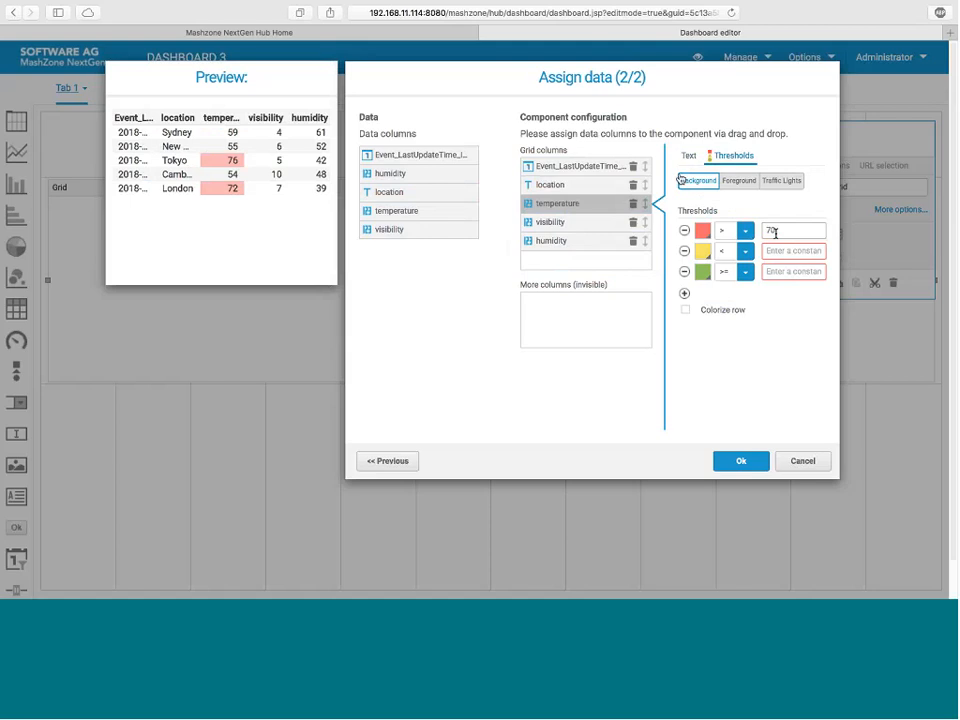
{"action": "left_click", "coordinate": [776, 233]}
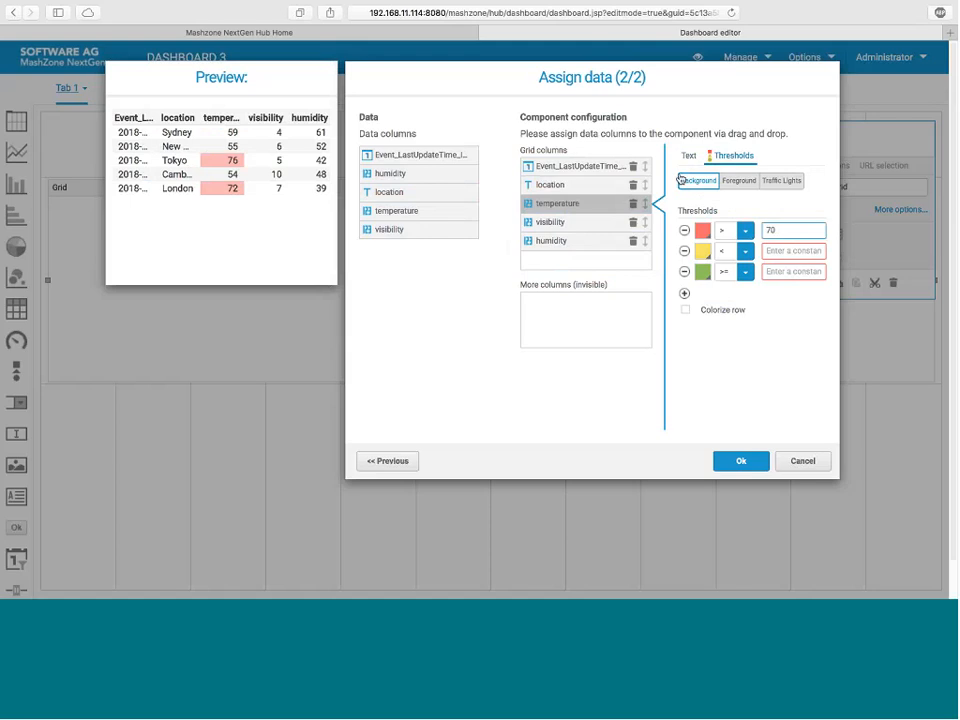
Step: Look at the foreground and traffic light threshold options for temperature and apply the grid's data assignment
{"action": "left_click", "coordinate": [731, 186]}
{"action": "left_click", "coordinate": [777, 186]}
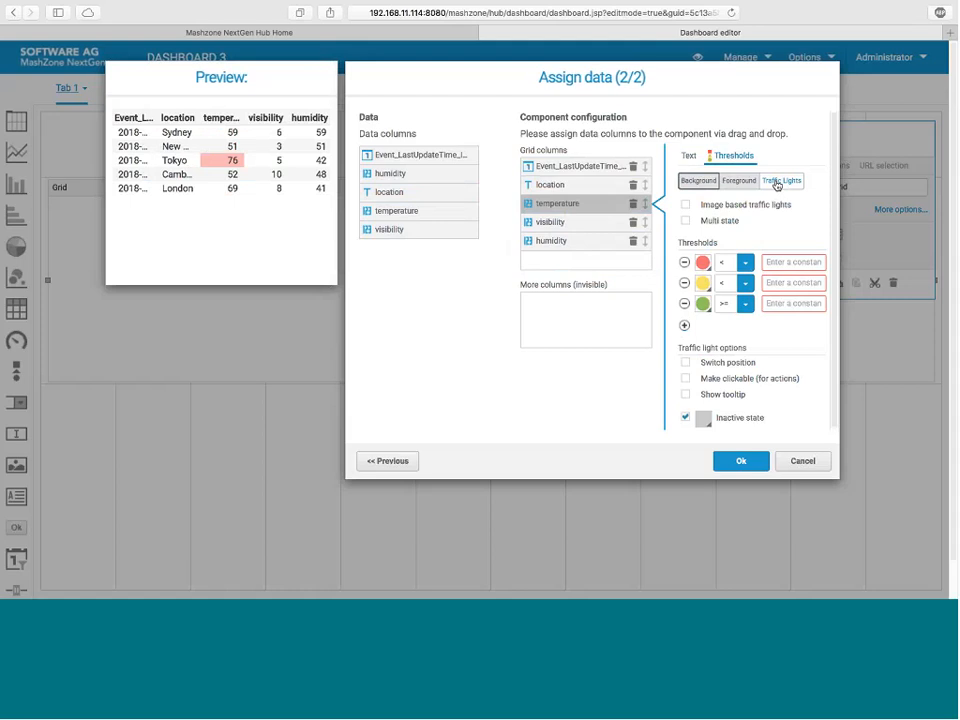
{"action": "left_click", "coordinate": [741, 462]}
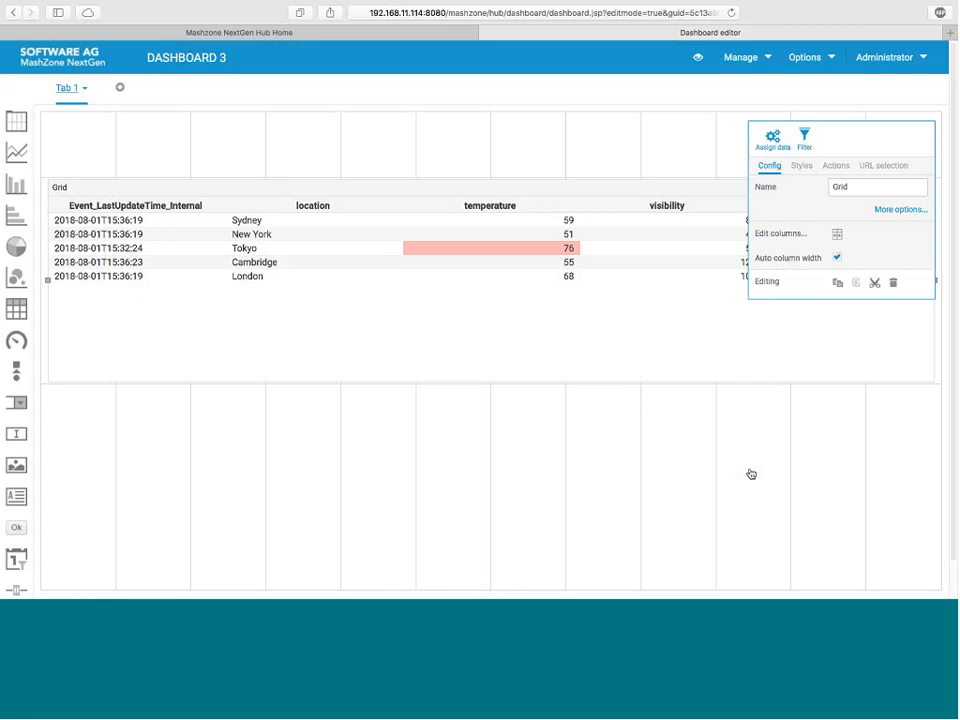
Step: Place a line chart across the full width of the bottom row and start assigning its data
{"action": "left_click", "coordinate": [16, 153]}
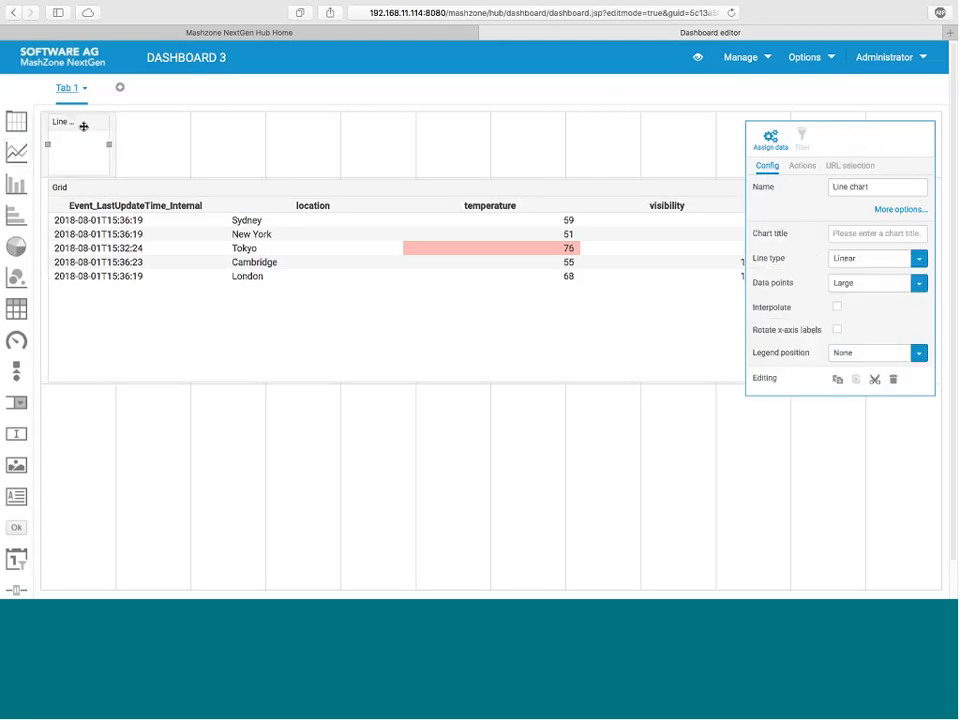
{"action": "left_click_drag", "start_coordinate": [83, 126], "coordinate": [933, 467]}
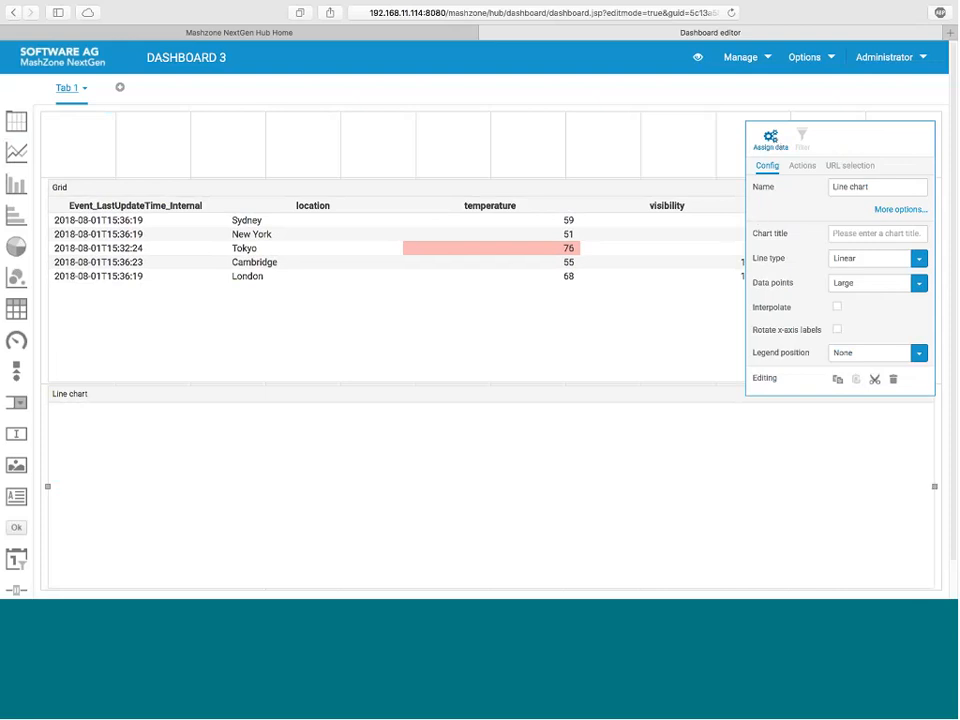
{"action": "left_click", "coordinate": [772, 138]}
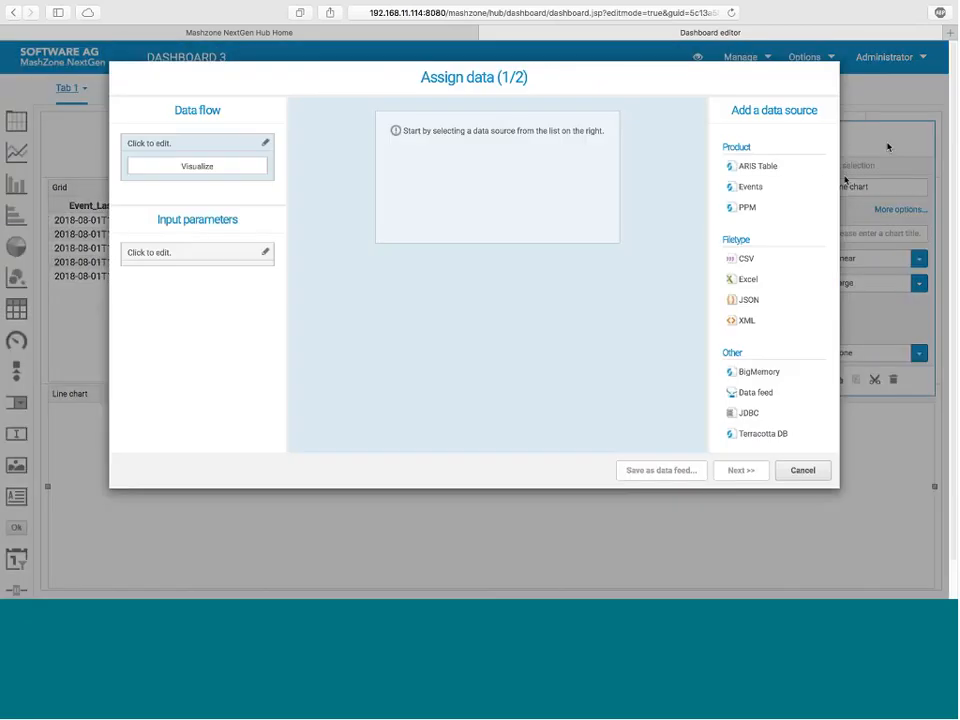
Step: Add Events as the line chart's data source with Weather as the event source, and continue to the column assignment
{"action": "left_click", "coordinate": [773, 188]}
{"action": "left_click", "coordinate": [604, 140]}
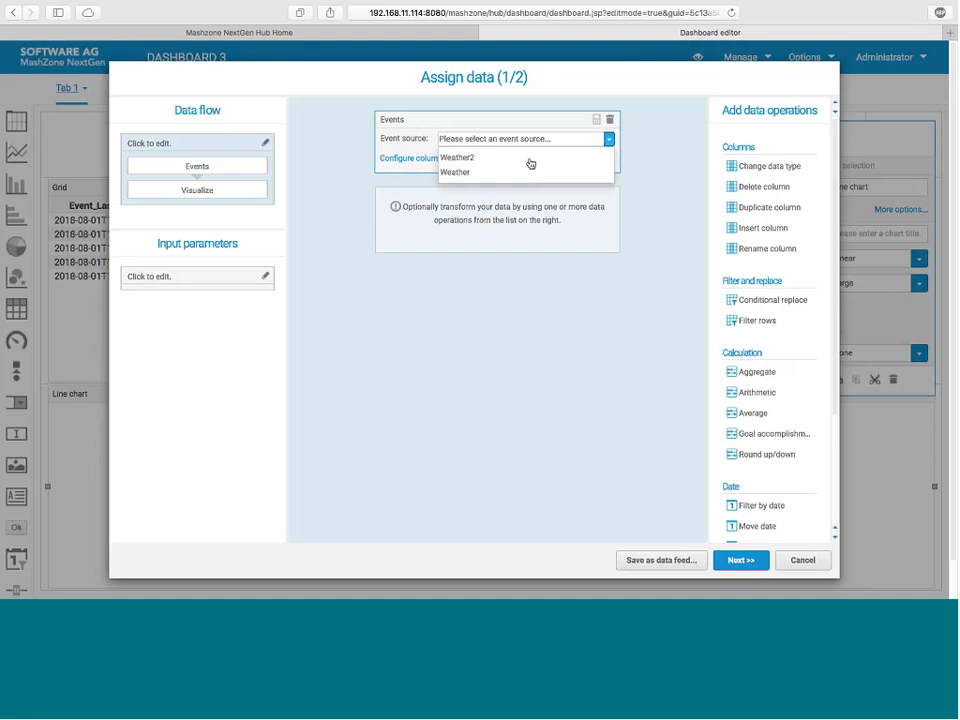
{"action": "left_click", "coordinate": [512, 156]}
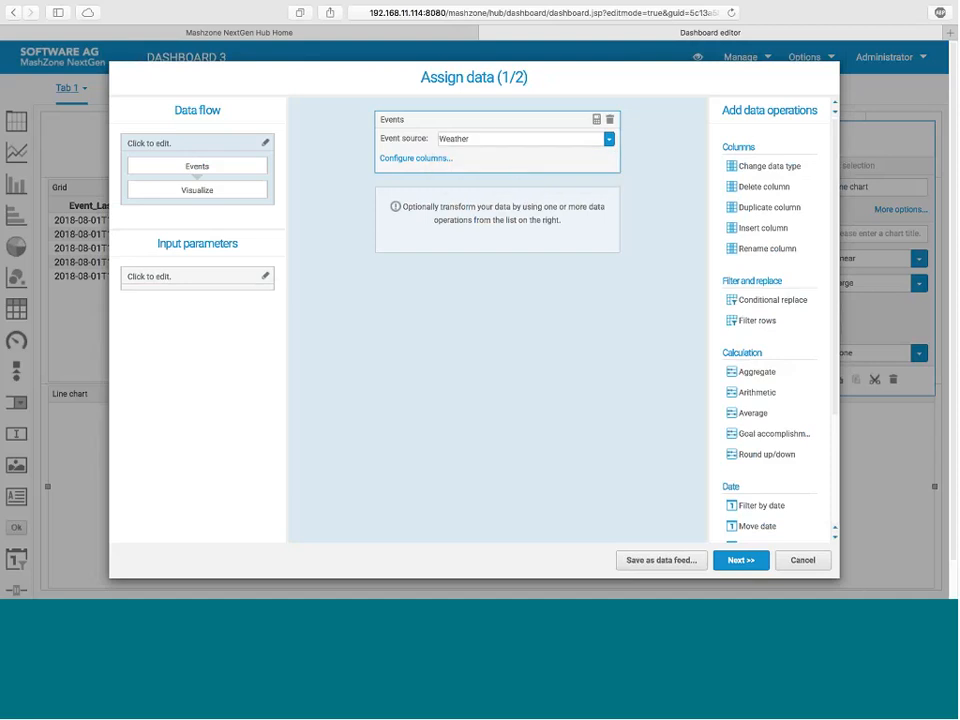
{"action": "left_click", "coordinate": [750, 561]}
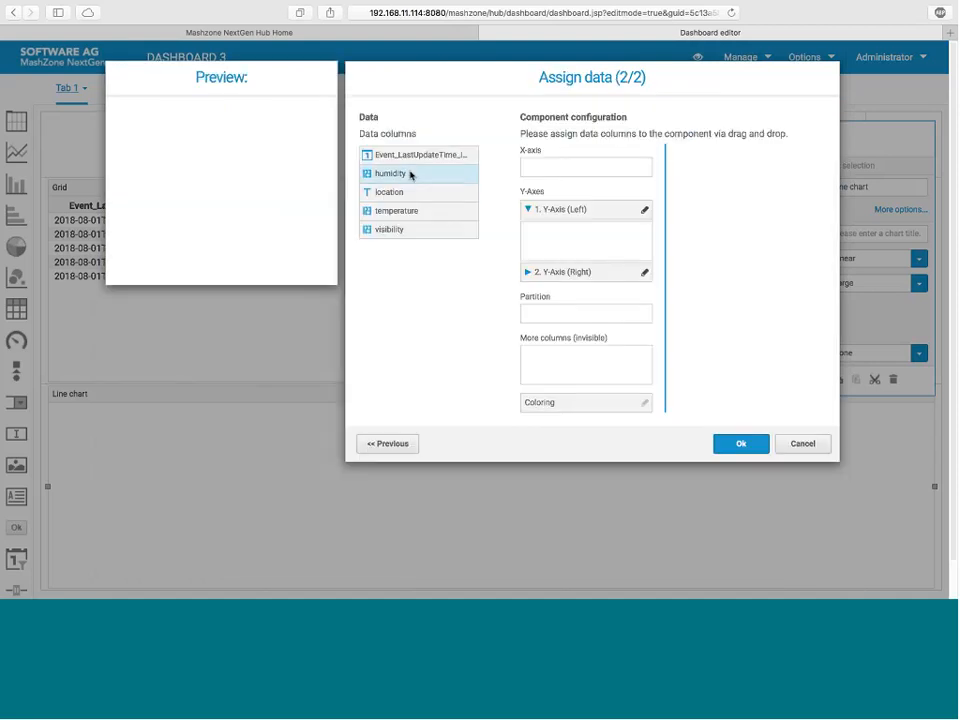
Step: Assign Event_LastUpdateTime_Internal to the chart's X-axis and temperature and visibility to the left Y-axis
{"action": "left_click_drag", "start_coordinate": [411, 160], "coordinate": [561, 170]}
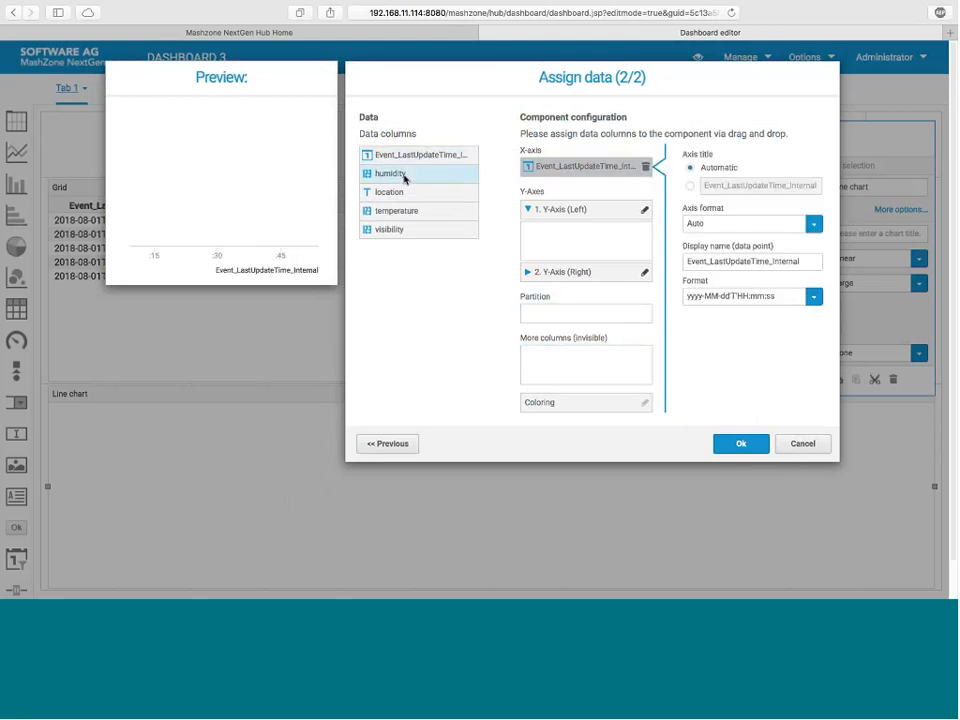
{"action": "left_click_drag", "start_coordinate": [407, 211], "coordinate": [574, 236]}
{"action": "left_click_drag", "start_coordinate": [478, 229], "coordinate": [570, 250]}
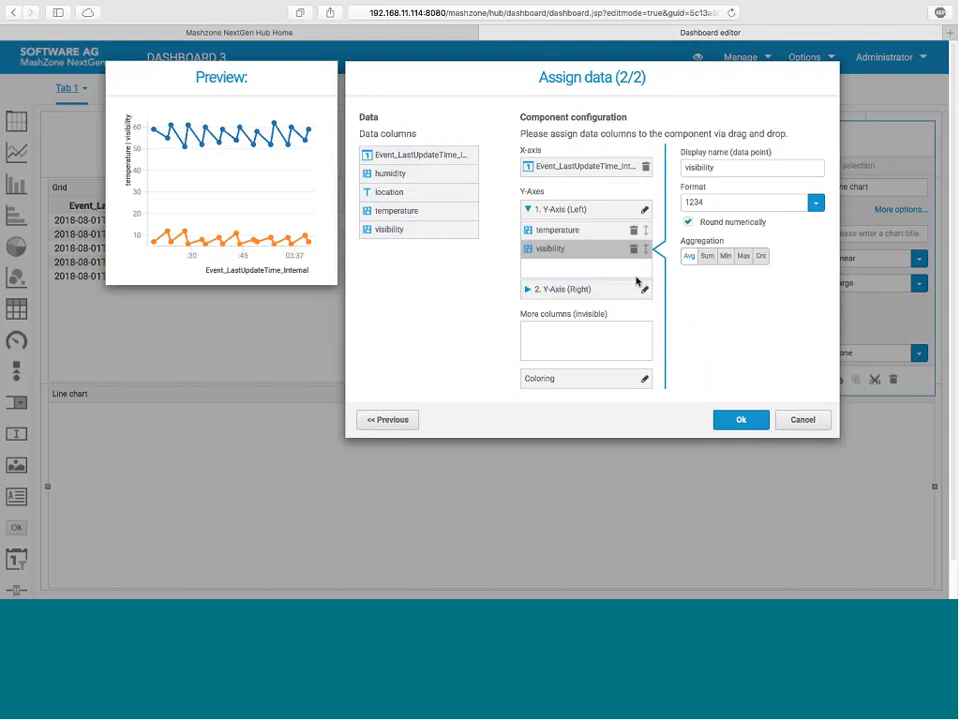
Step: Move visibility from the left Y-axis to the second, right-hand Y-axis
{"action": "left_click", "coordinate": [555, 289]}
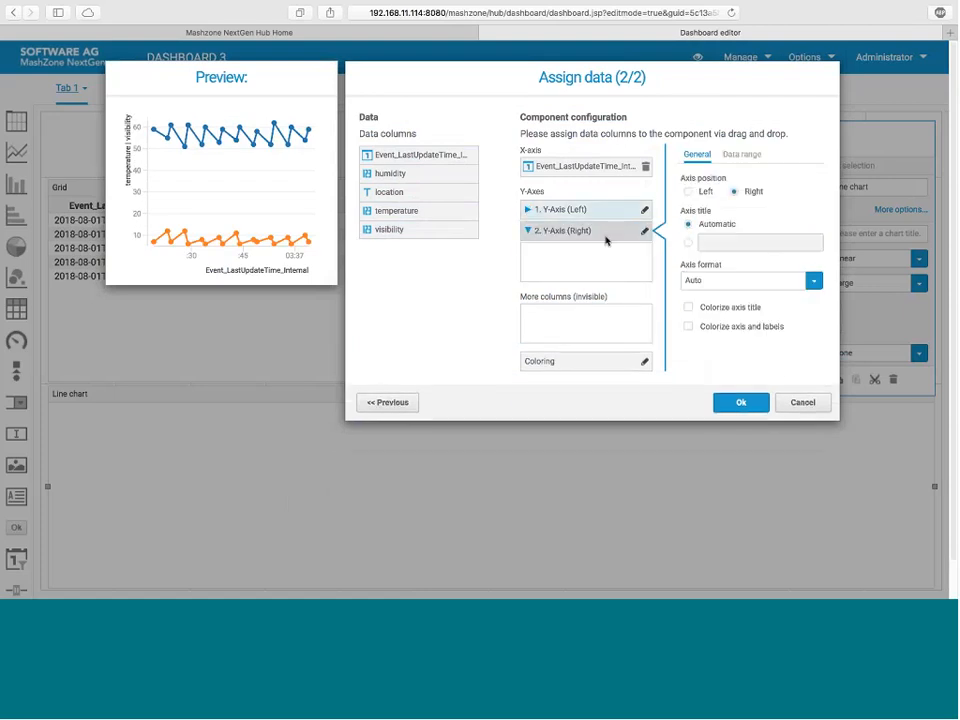
{"action": "left_click", "coordinate": [533, 211]}
{"action": "left_click", "coordinate": [633, 249]}
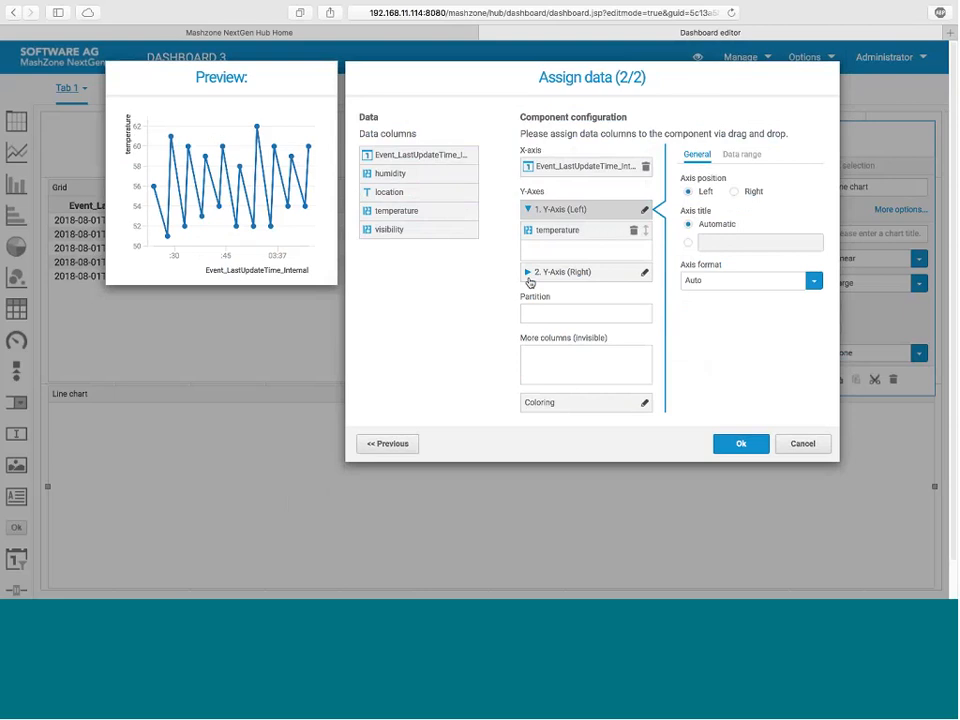
{"action": "left_click", "coordinate": [560, 272]}
{"action": "left_click_drag", "start_coordinate": [389, 229], "coordinate": [558, 257]}
Step: Add humidity to the left Y-axis alongside temperature and apply the line chart's data assignment
{"action": "left_click", "coordinate": [527, 211]}
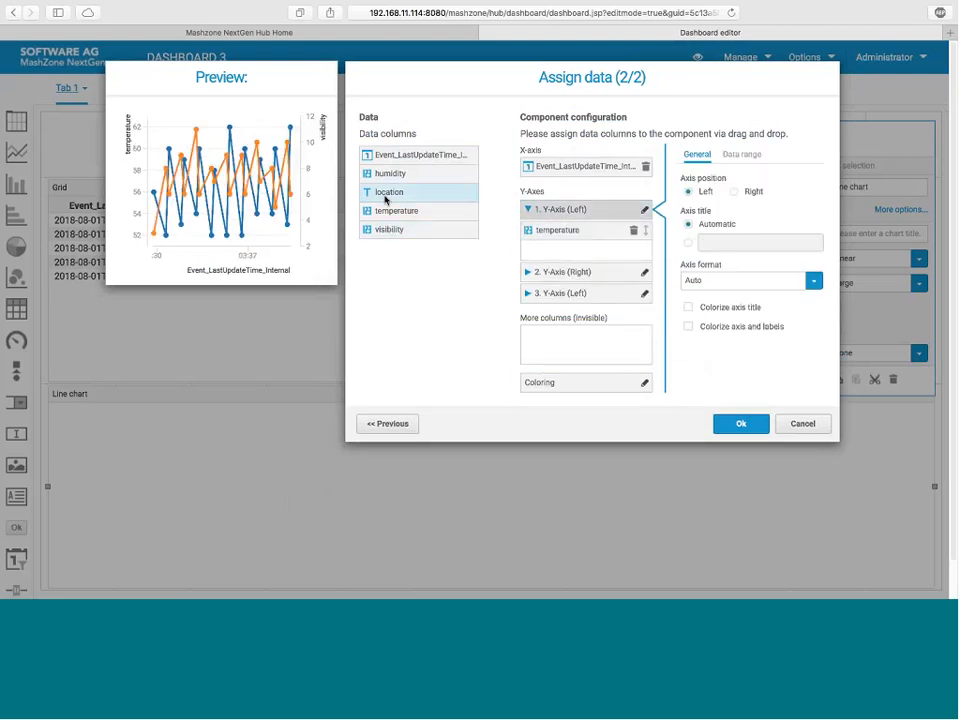
{"action": "left_click_drag", "start_coordinate": [395, 183], "coordinate": [562, 258]}
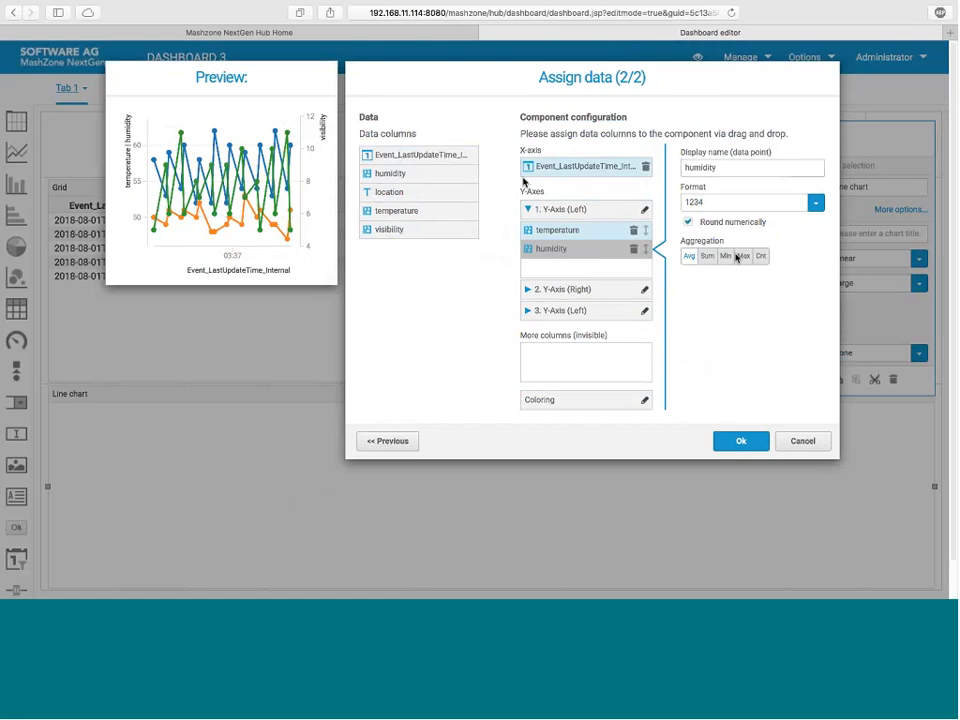
{"action": "left_click", "coordinate": [741, 441]}
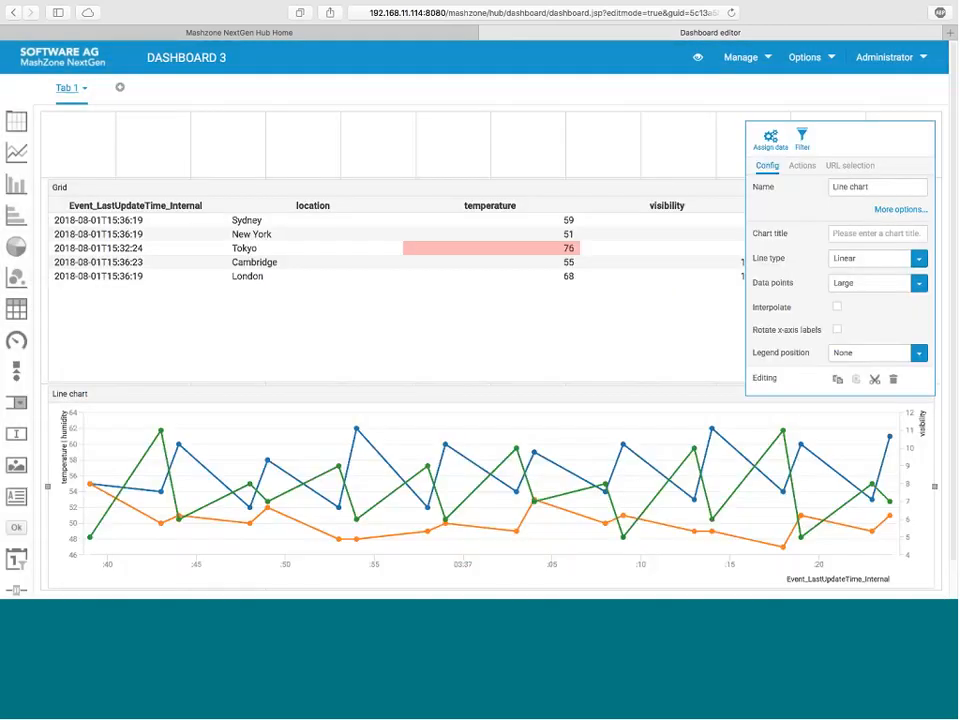
Step: Rotate the line chart's x-axis labels and choose Linear as its line type
{"action": "left_click", "coordinate": [837, 330]}
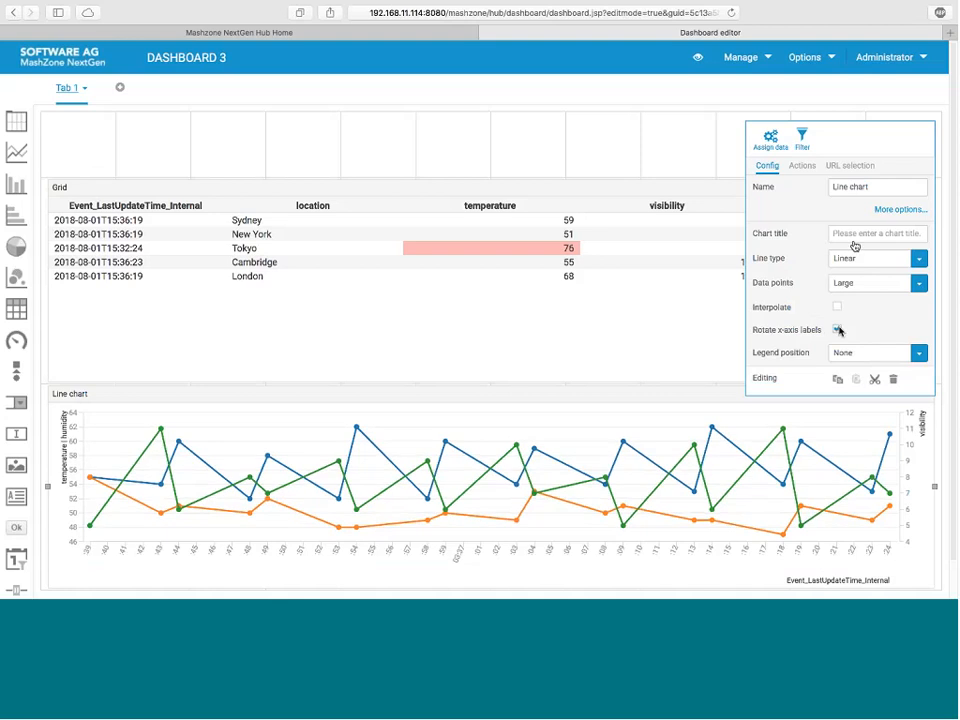
{"action": "left_click", "coordinate": [862, 262]}
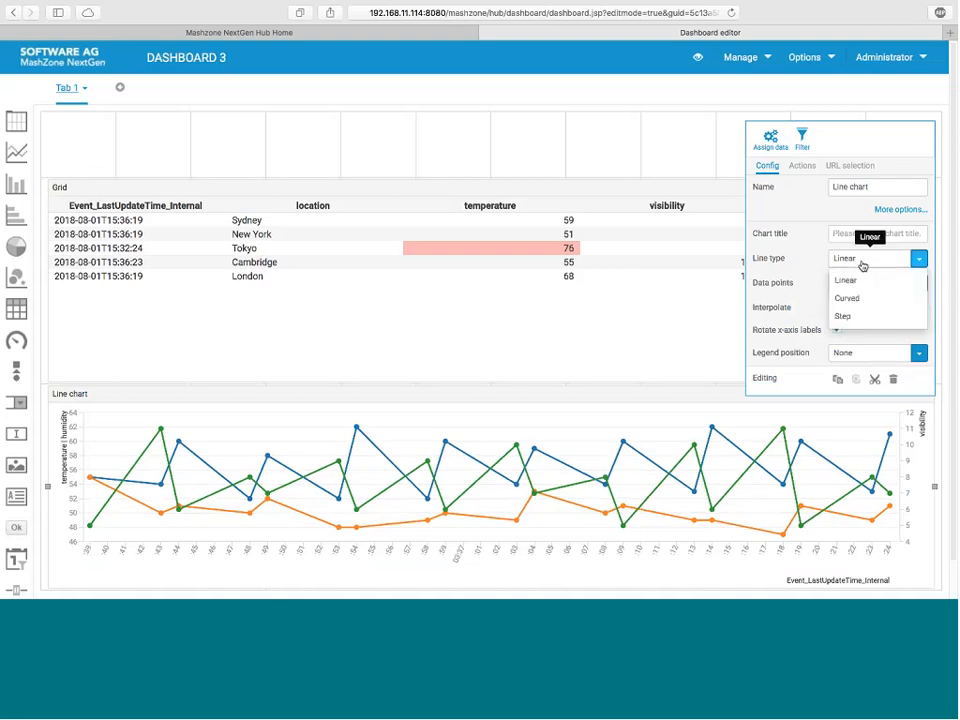
{"action": "left_click", "coordinate": [864, 281]}
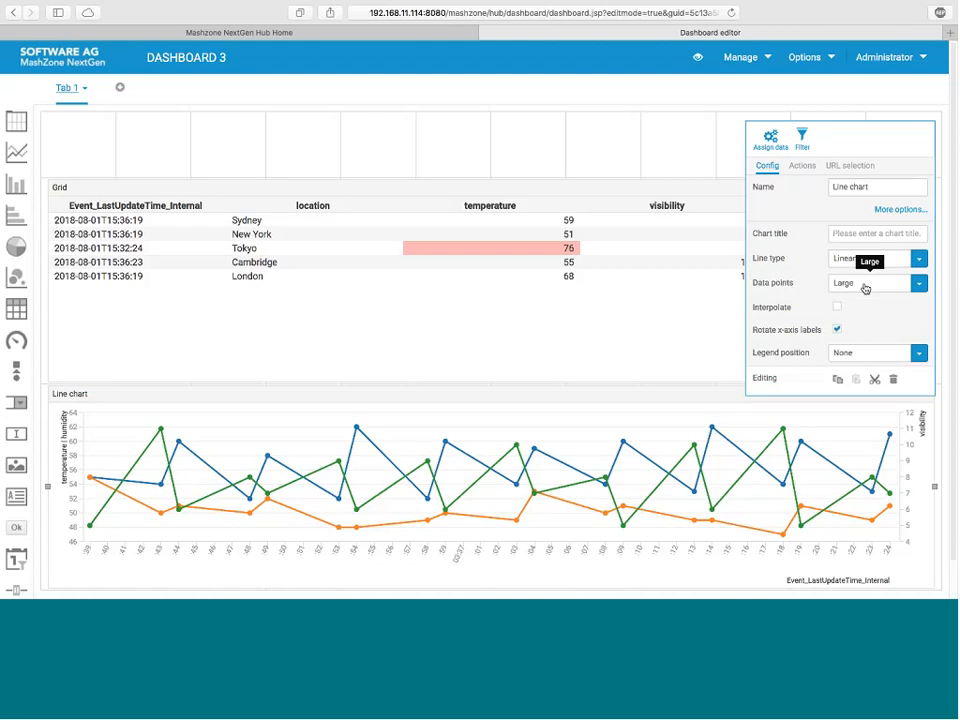
Step: Try the line chart's legend at the top, and set its final legend position to Bottom
{"action": "left_click", "coordinate": [896, 358]}
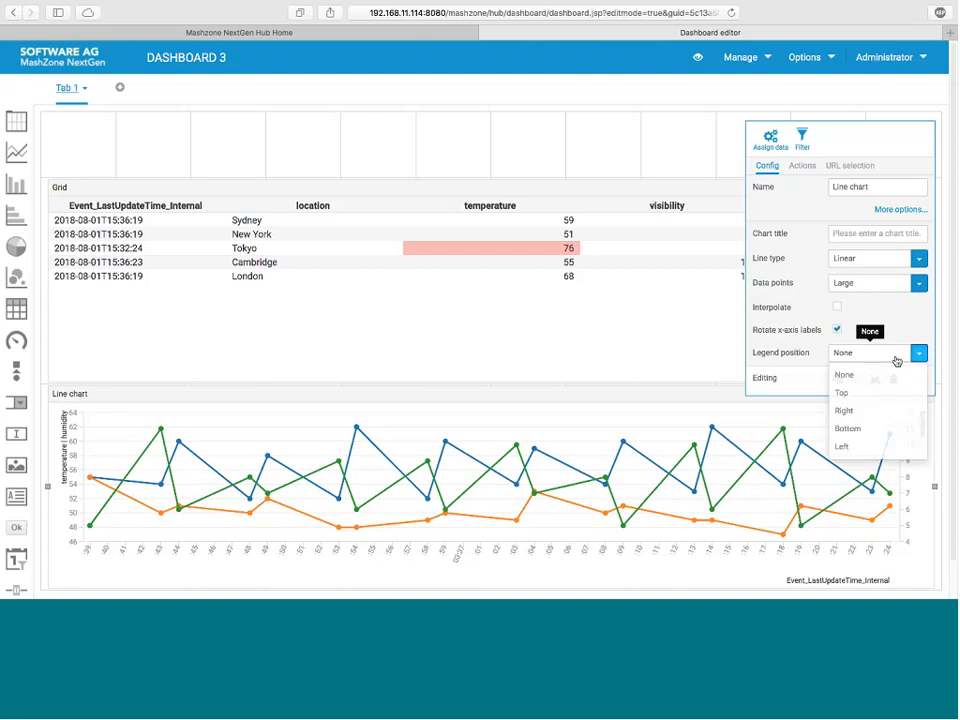
{"action": "left_click", "coordinate": [845, 393]}
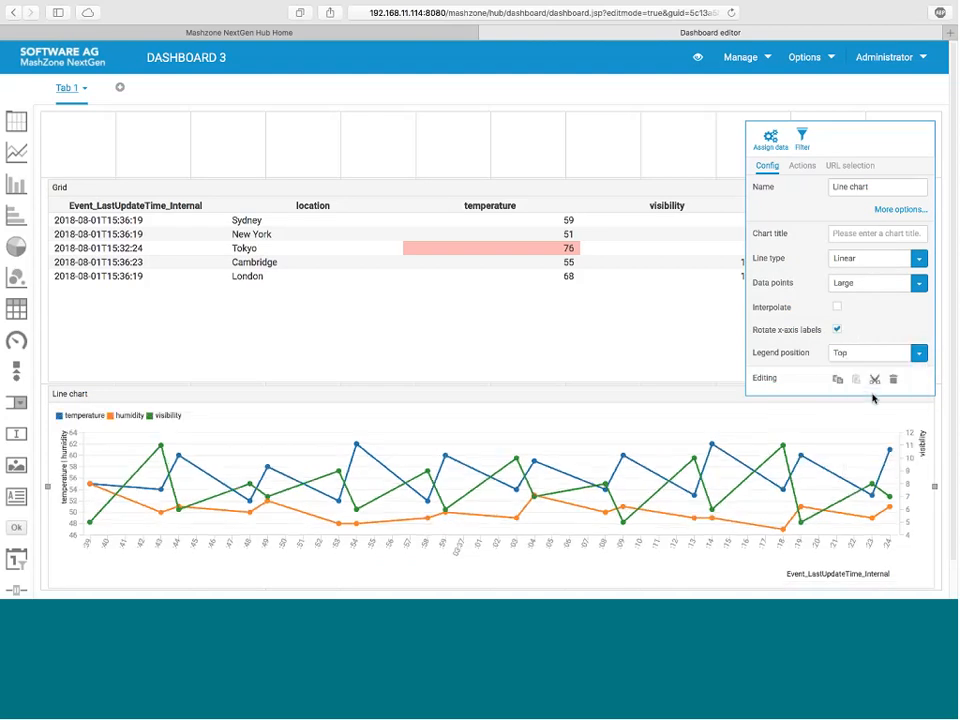
{"action": "left_click", "coordinate": [868, 356]}
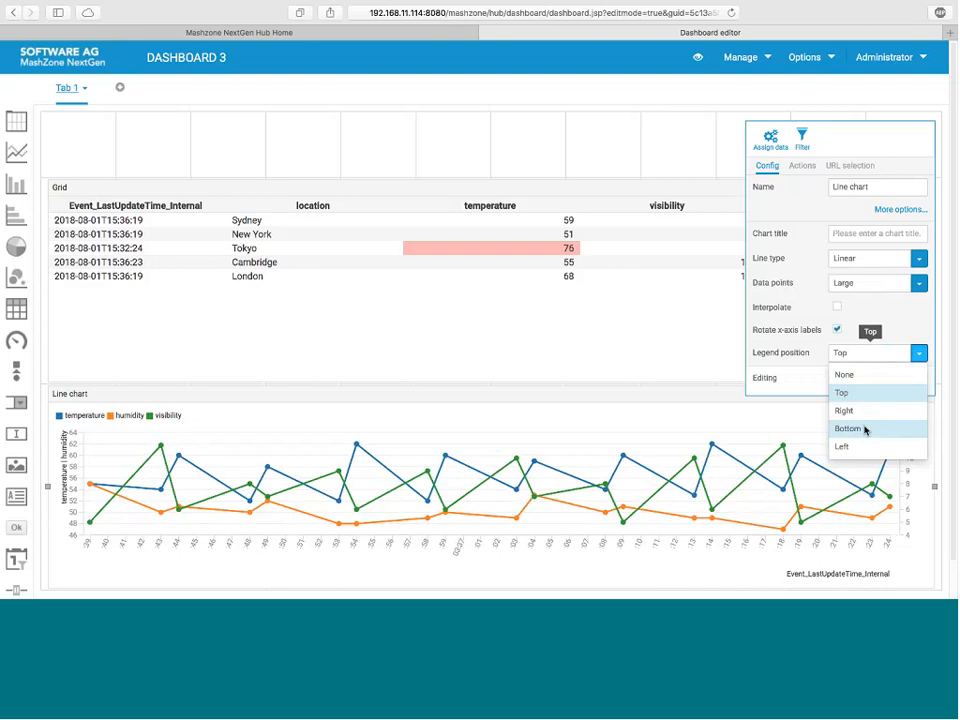
{"action": "left_click", "coordinate": [866, 429]}
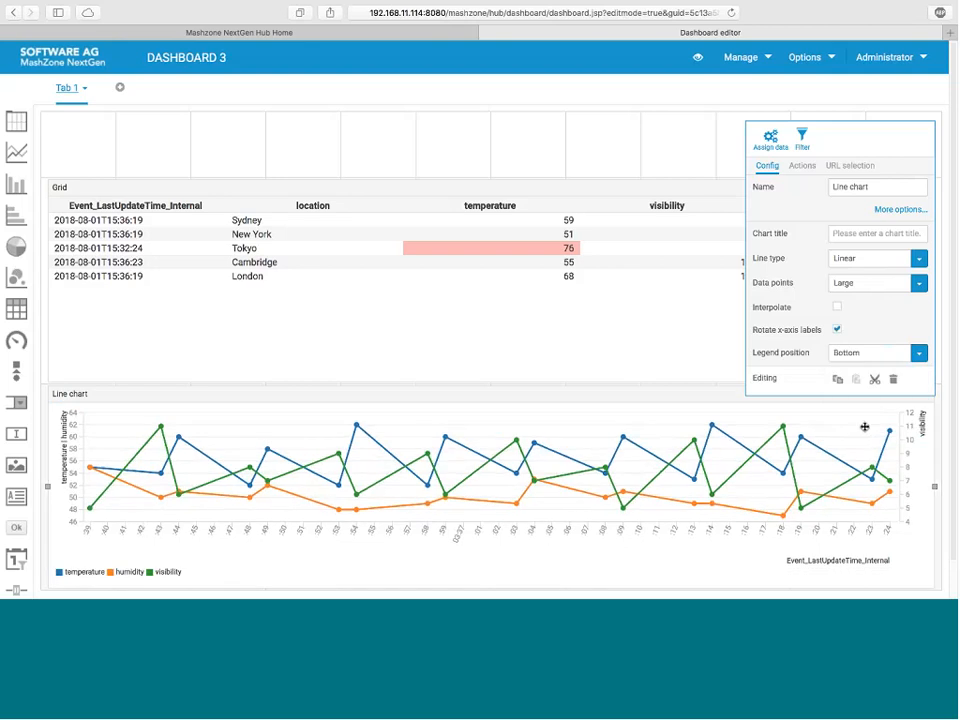
{"action": "left_click", "coordinate": [481, 131]}
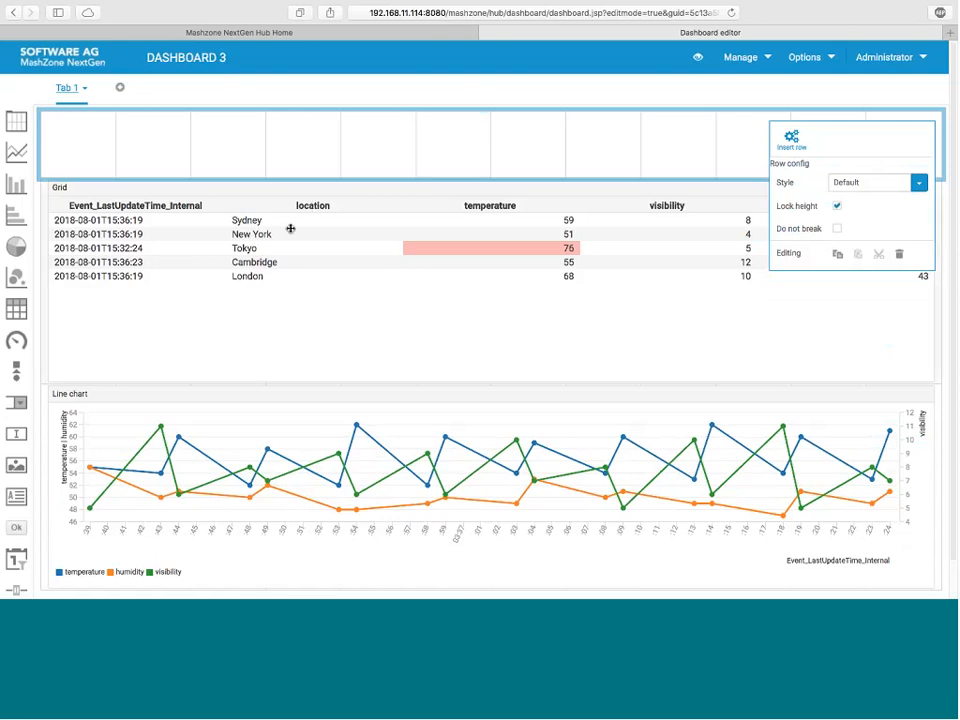
Step: Set the location column as the key column for selection in the grid's data assignment and apply it
{"action": "left_click", "coordinate": [175, 220]}
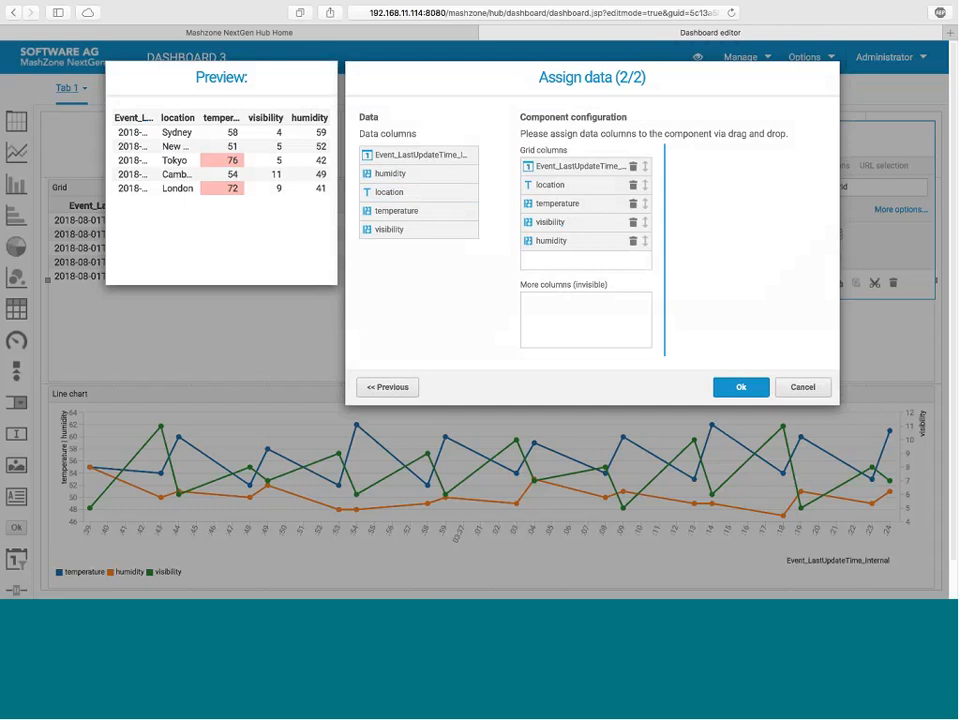
{"action": "left_click", "coordinate": [572, 186]}
{"action": "left_click", "coordinate": [684, 247]}
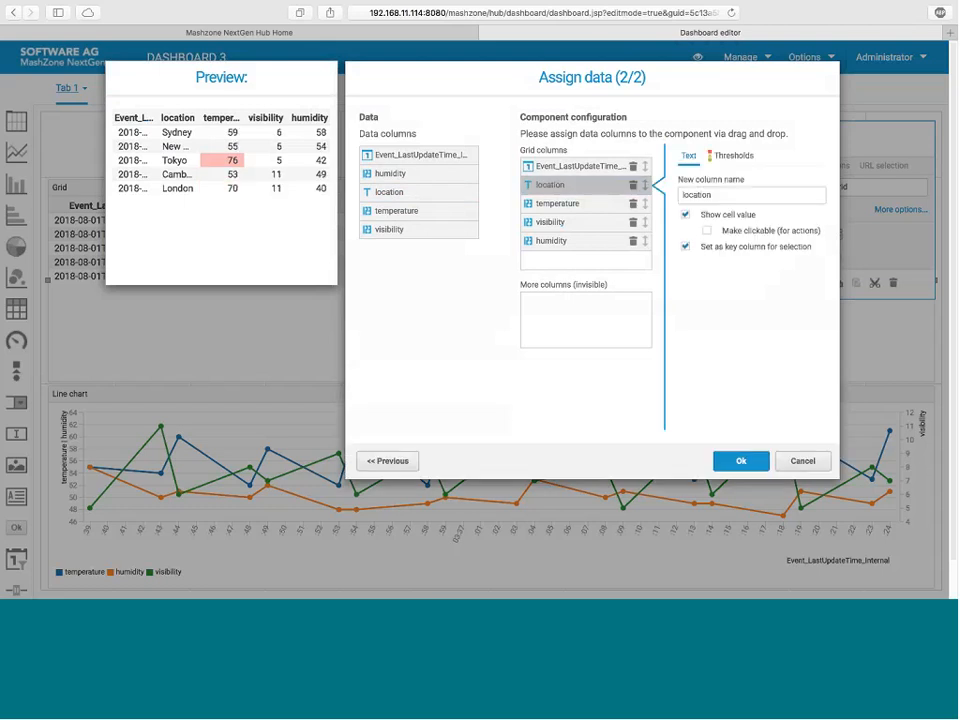
{"action": "left_click", "coordinate": [740, 460]}
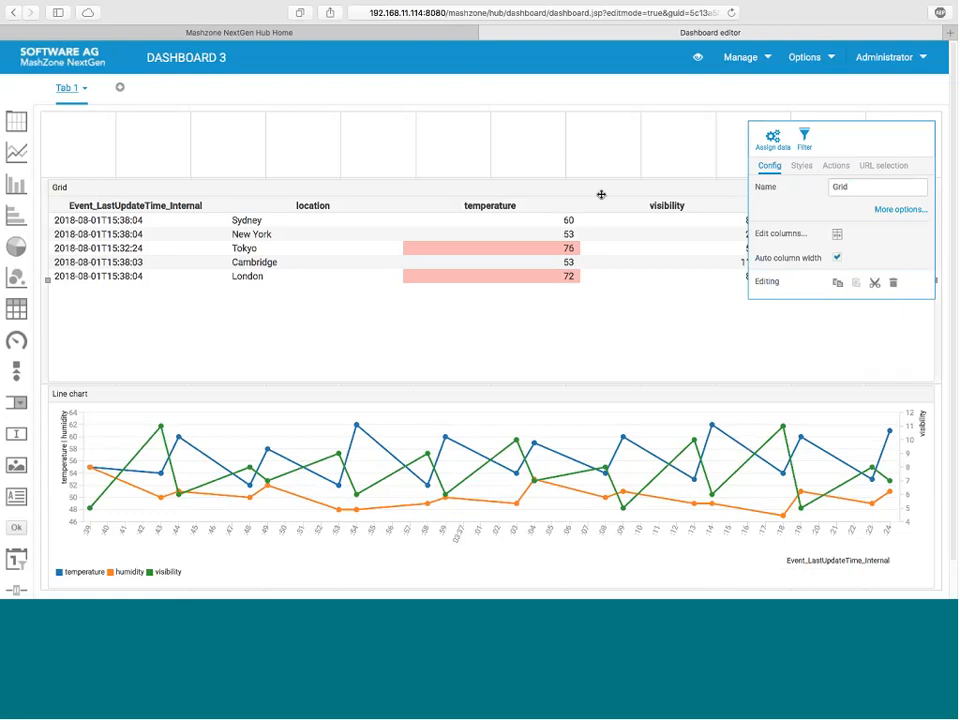
Step: Filter the line chart where location is equal to the grid's location coordinate, treating the condition as not satisfied for empty selection, and save the filter
{"action": "left_click", "coordinate": [630, 398]}
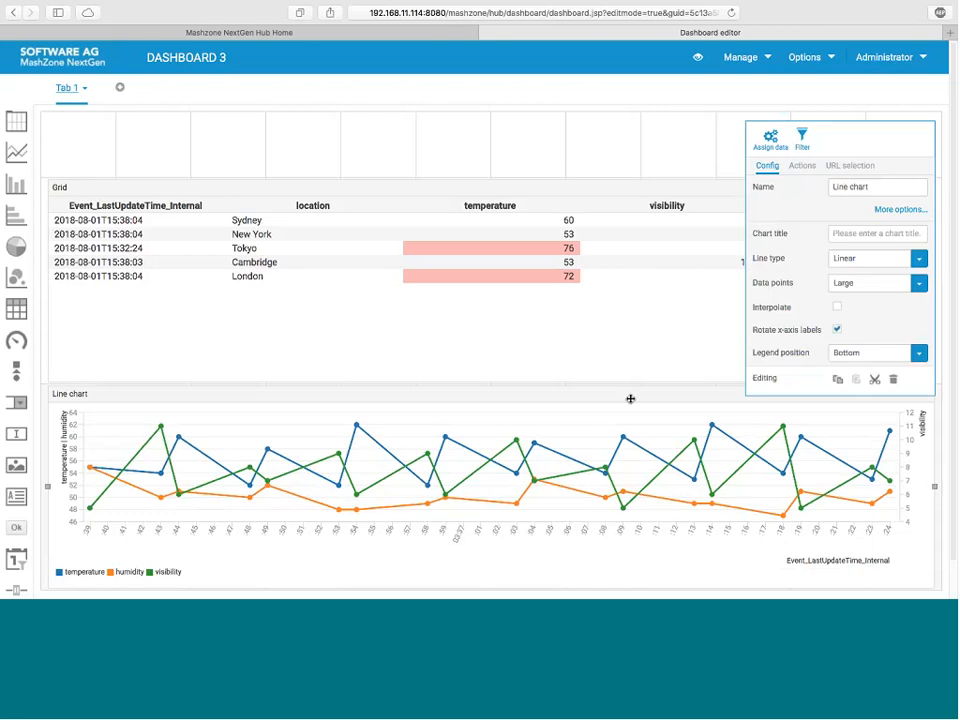
{"action": "left_click", "coordinate": [801, 138]}
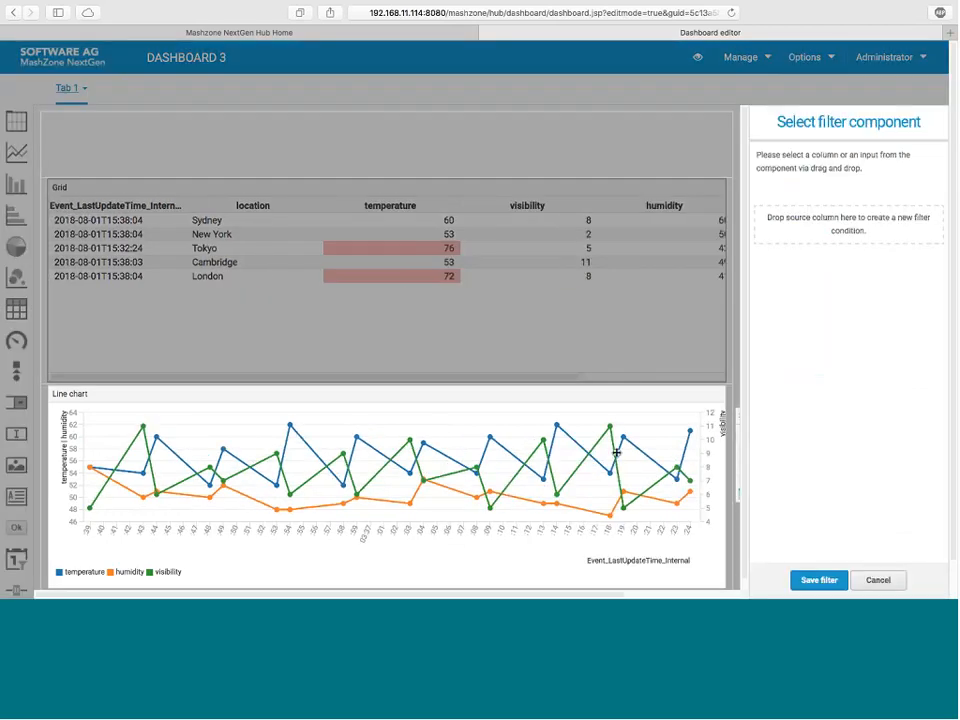
{"action": "left_click_drag", "start_coordinate": [638, 430], "coordinate": [780, 225]}
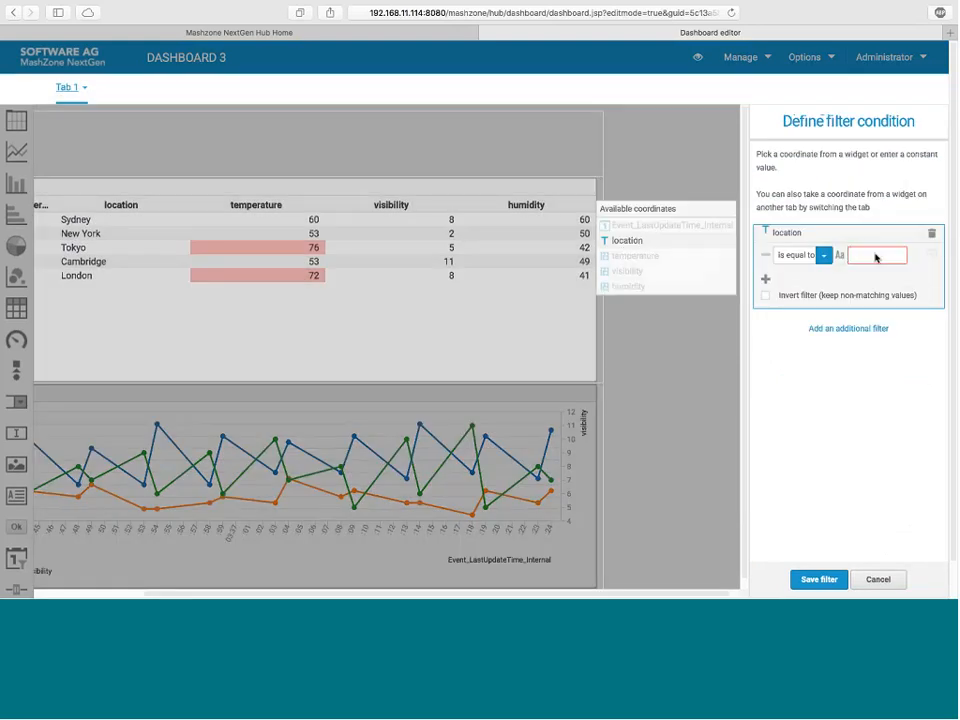
{"action": "left_click", "coordinate": [638, 241]}
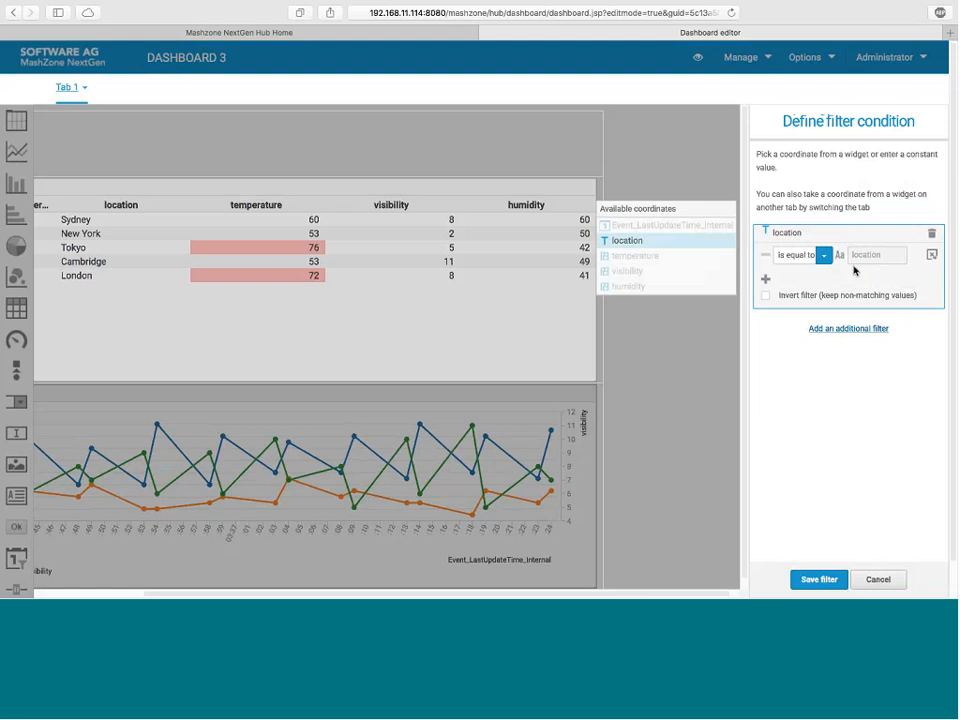
{"action": "left_click", "coordinate": [931, 257]}
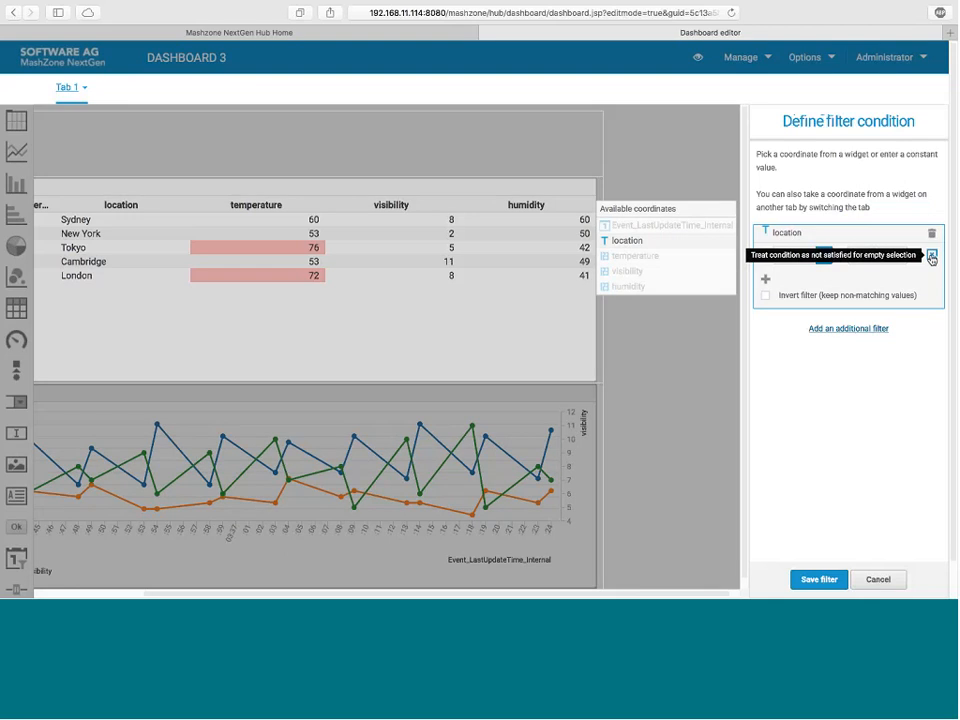
{"action": "left_click", "coordinate": [832, 583]}
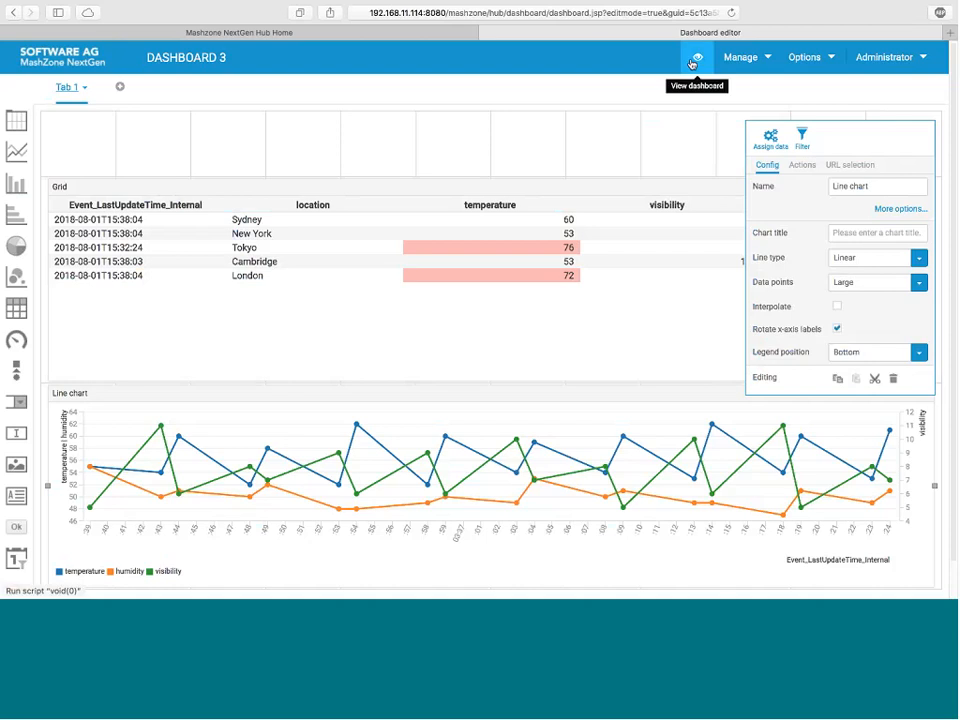
Step: Test the chart filter in the dashboard view by selecting Cambridge in the grid, and return to the presentation slides
{"action": "left_click", "coordinate": [696, 60]}
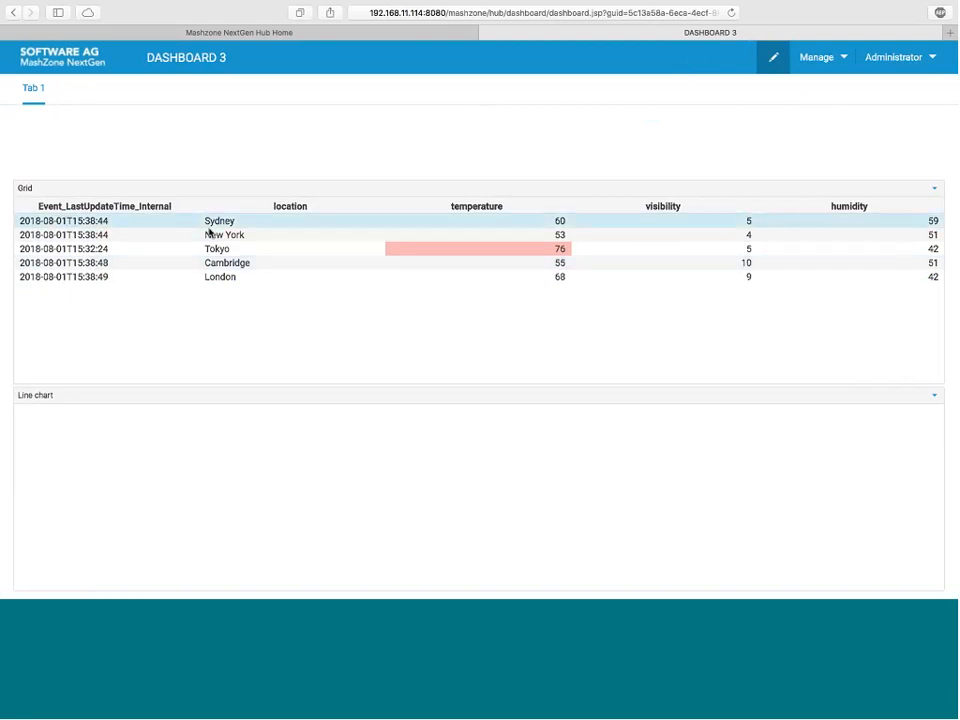
{"action": "left_click", "coordinate": [218, 264]}
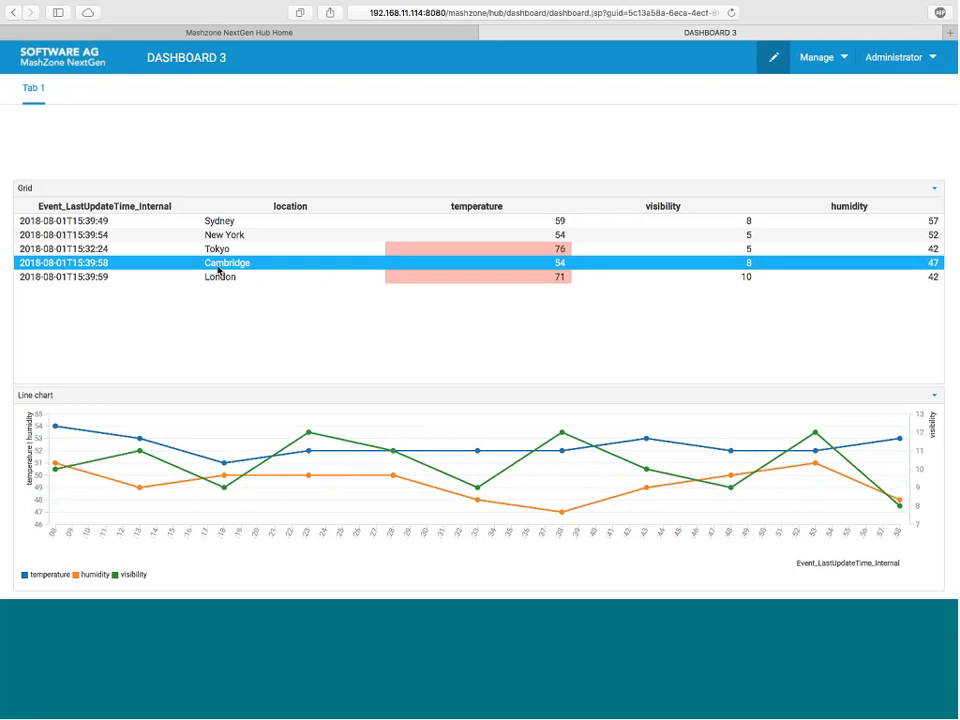
{"action": "key", "text": "ctrl+Left"}
{"action": "key", "text": "ctrl+Left"}
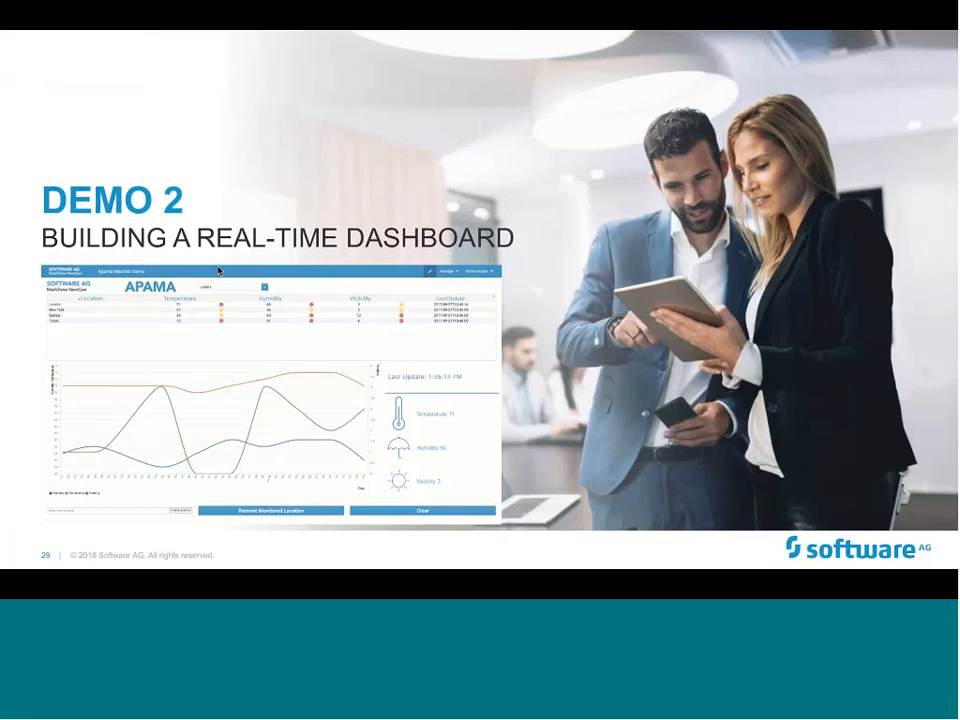